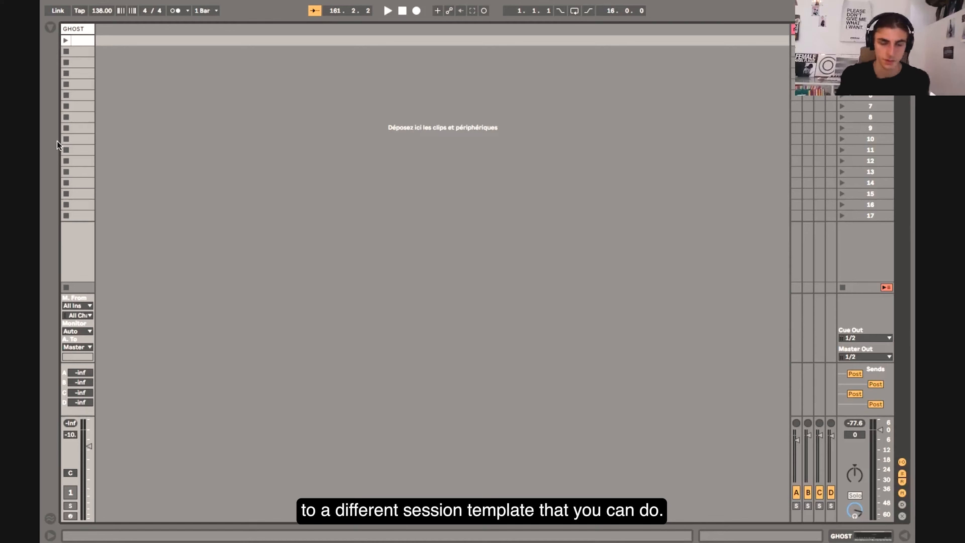
Step: Create a new MIDI track beside the GHOST track with the Wavetable instrument loaded
{"action": "left_click", "coordinate": [52, 29]}
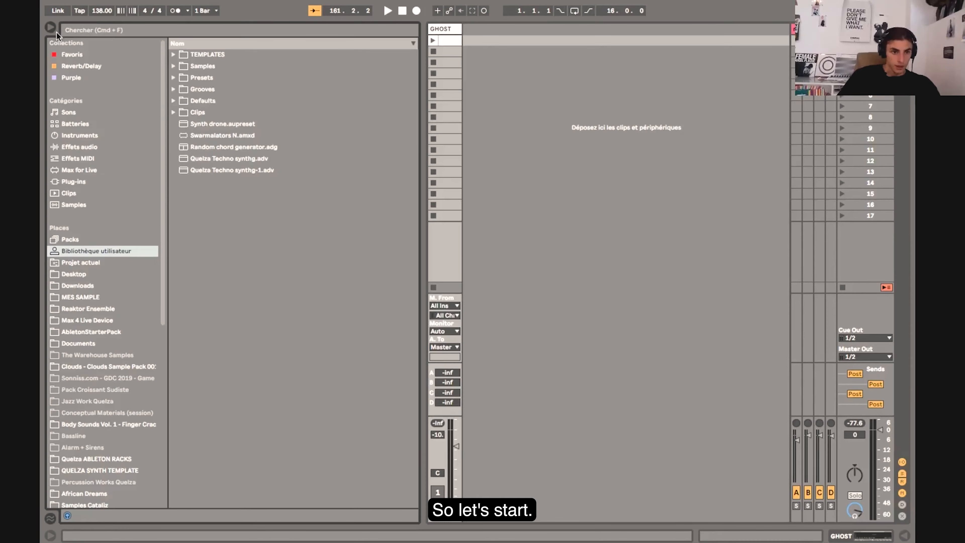
{"action": "left_click", "coordinate": [86, 135]}
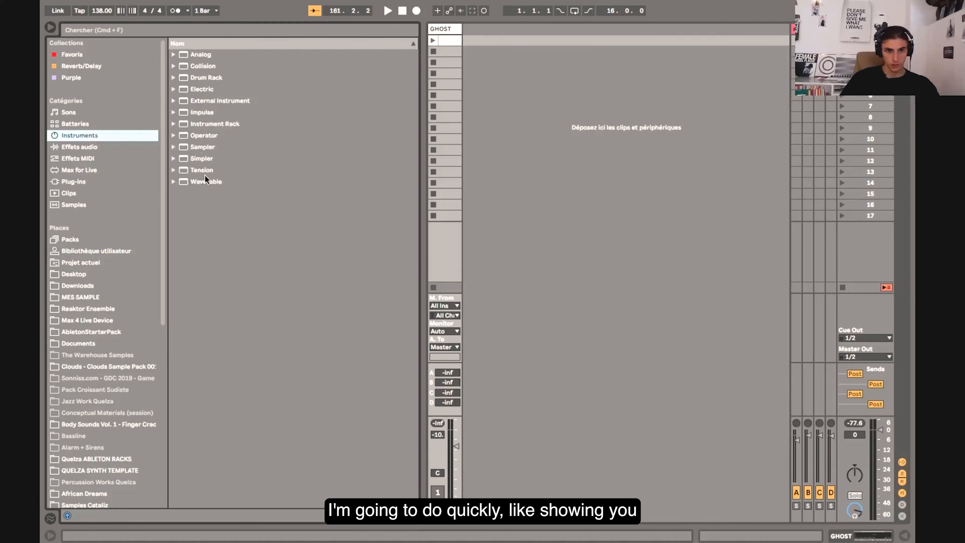
{"action": "left_click", "coordinate": [205, 182]}
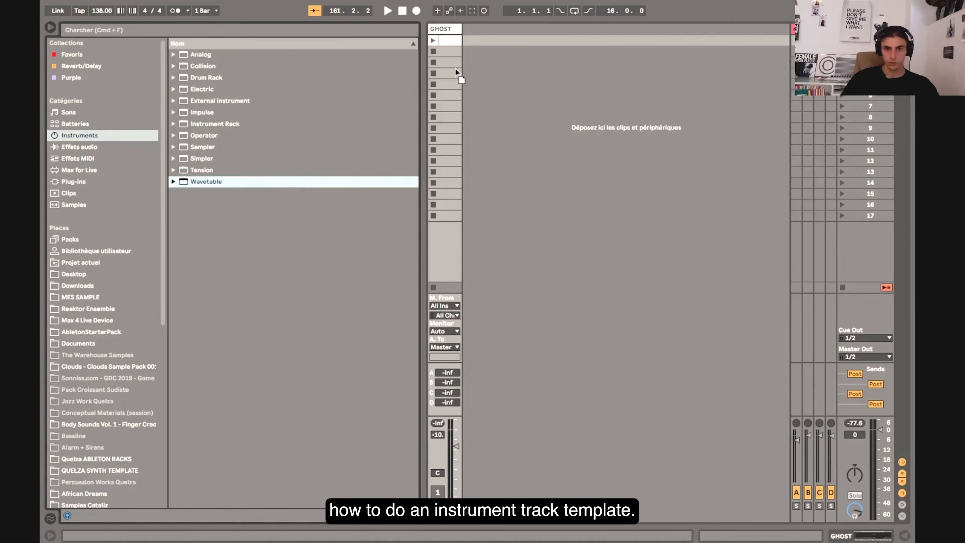
{"action": "left_click", "coordinate": [53, 28]}
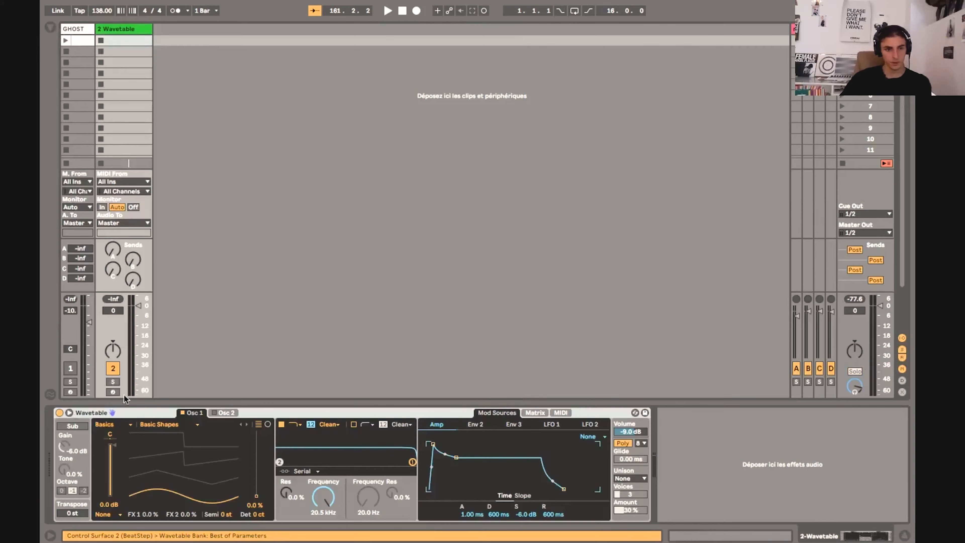
Step: Add the MDD___SNAKE_V3 sequencer from the Max 4 Live Device folder in front of Wavetable
{"action": "left_click", "coordinate": [44, 28]}
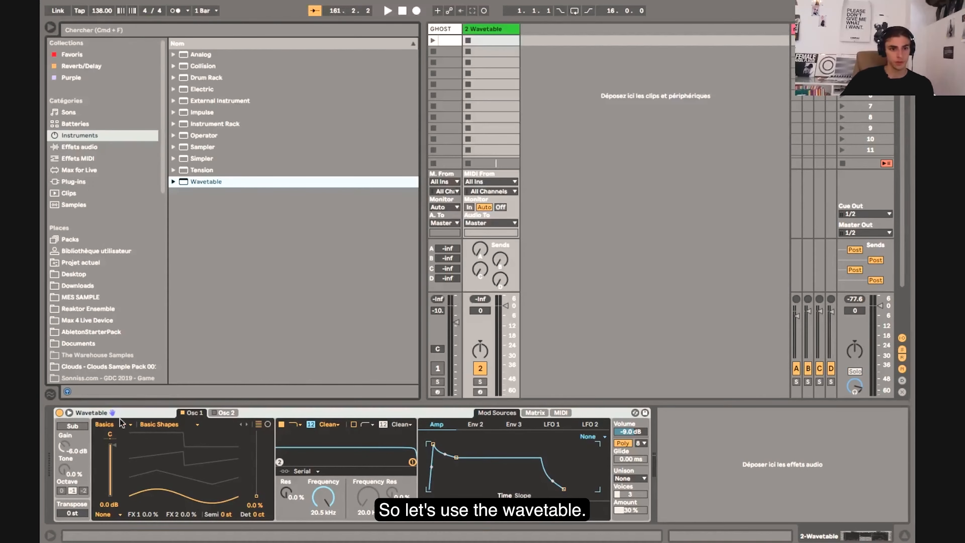
{"action": "left_click", "coordinate": [79, 325]}
{"action": "left_click", "coordinate": [221, 331]}
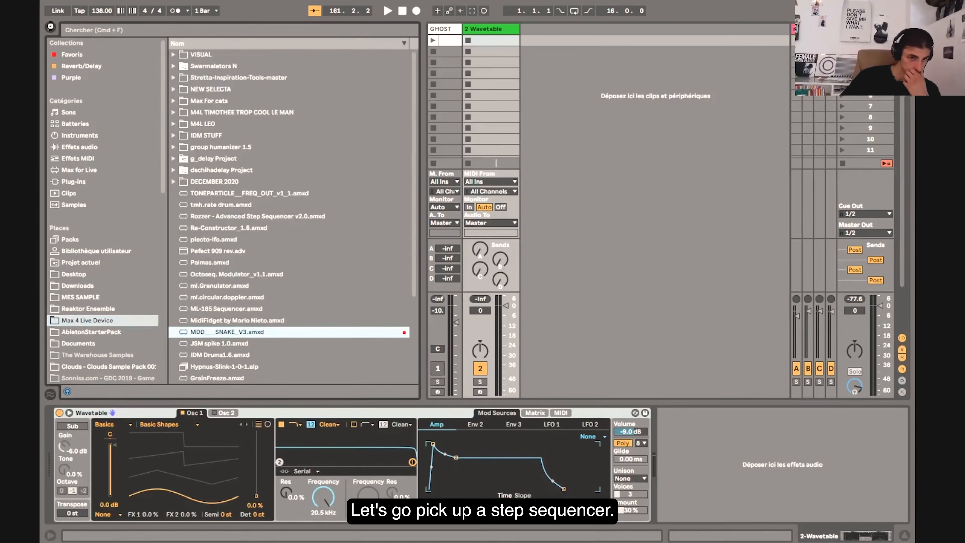
{"action": "left_click_drag", "start_coordinate": [227, 332], "coordinate": [422, 458]}
{"action": "key", "text": "super+alt+b"}
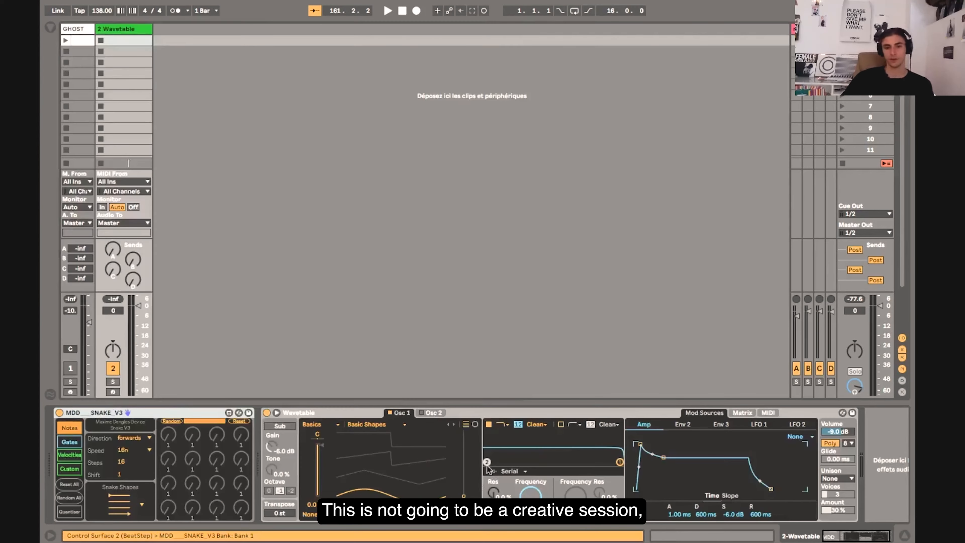
Step: Shape Wavetable's amp envelope to about 294 ms decay and -56 dB sustain, and audition the randomized Snake sequence
{"action": "left_click_drag", "start_coordinate": [663, 458], "coordinate": [668, 485]}
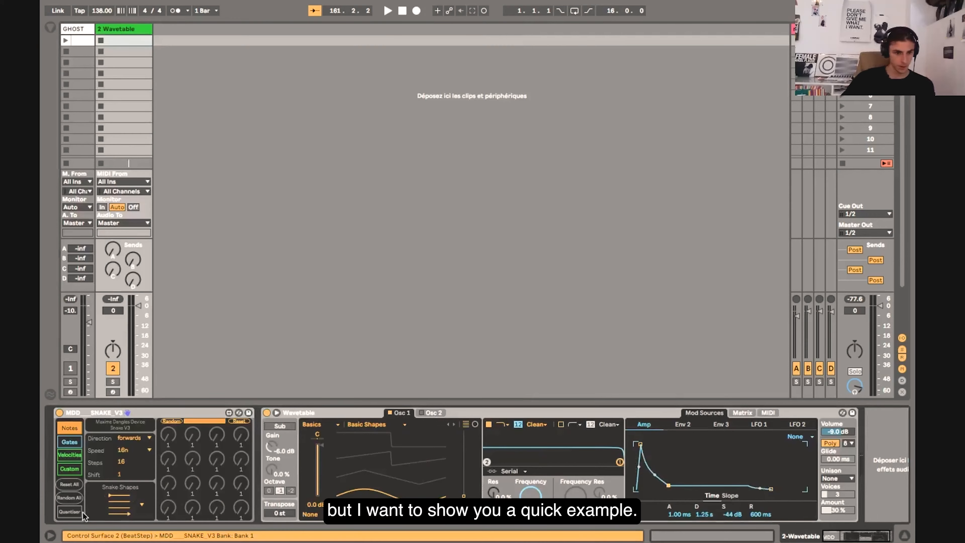
{"action": "key", "text": "space"}
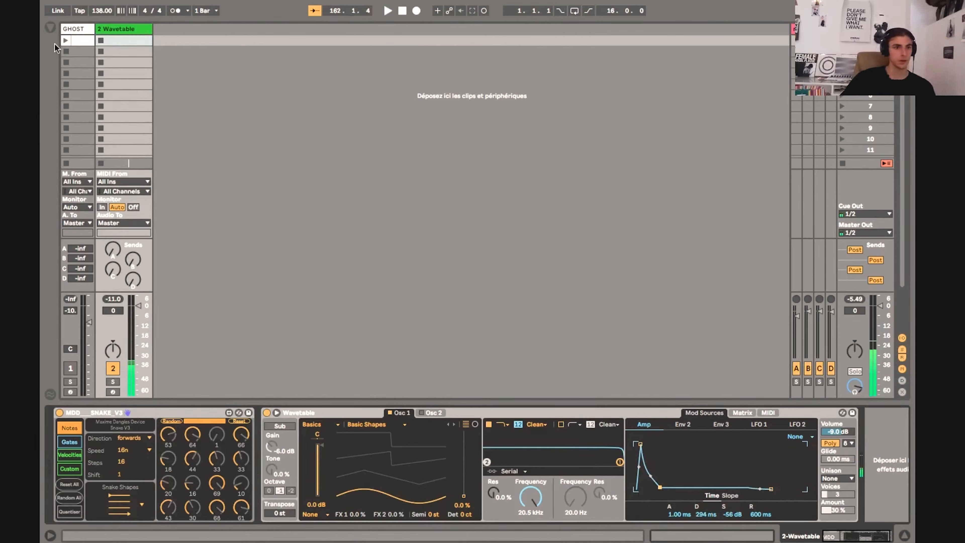
Step: Add a Grain Delay set to 20.8 Hz frequency and 0.38 pitch after Wavetable, followed by a Filter Delay
{"action": "key", "text": "super+alt+b"}
{"action": "left_click", "coordinate": [90, 148]}
{"action": "left_click_drag", "start_coordinate": [216, 227], "coordinate": [798, 401]}
{"action": "left_click", "coordinate": [858, 456]}
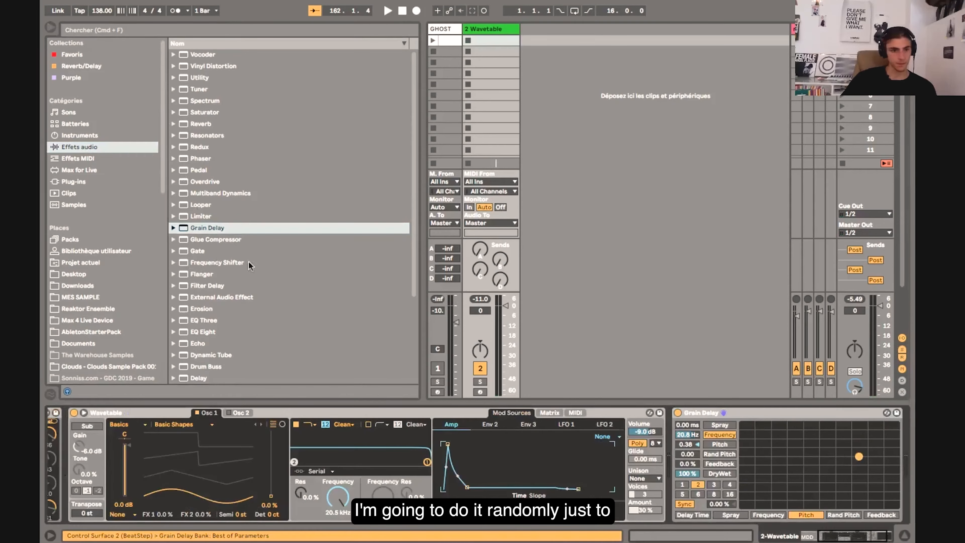
{"action": "double_click", "coordinate": [211, 285]}
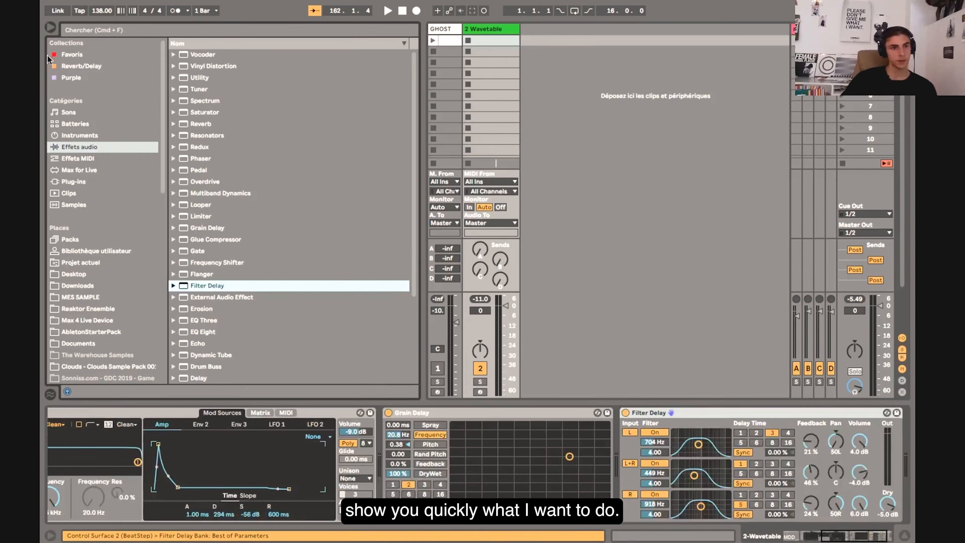
{"action": "left_click", "coordinate": [49, 27]}
Step: Play the sequence and shorten Wavetable's amp envelope to about 7.29 ms decay with -inf dB sustain
{"action": "key", "text": "space"}
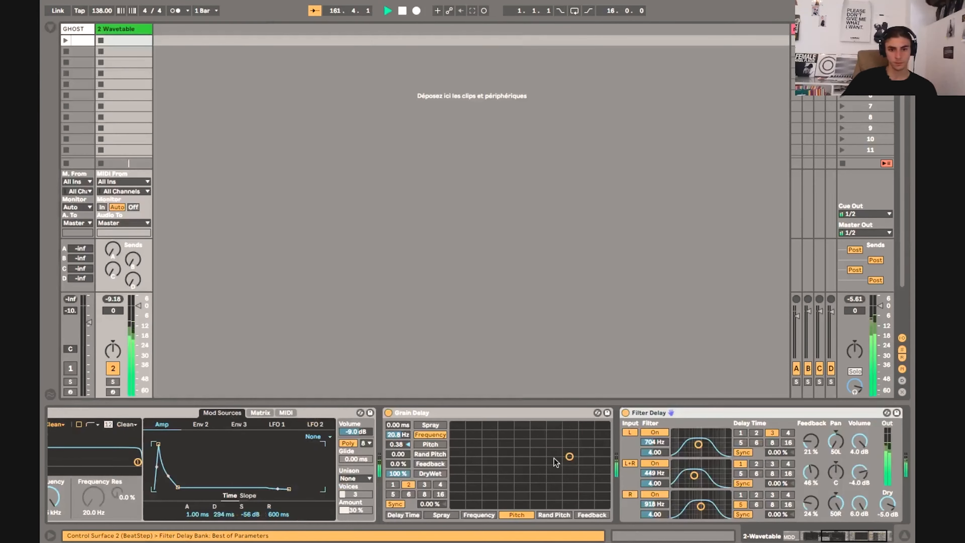
{"action": "left_click_drag", "start_coordinate": [178, 487], "coordinate": [165, 489]}
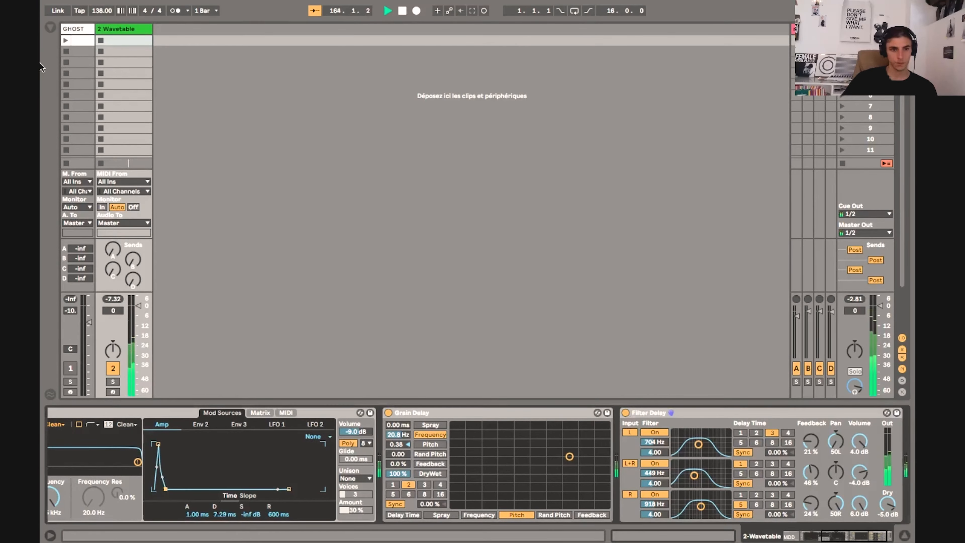
Step: Add a second Grain Delay after the Filter Delay, set to 95.1 Hz frequency and -11.2 pitch
{"action": "left_click", "coordinate": [50, 26]}
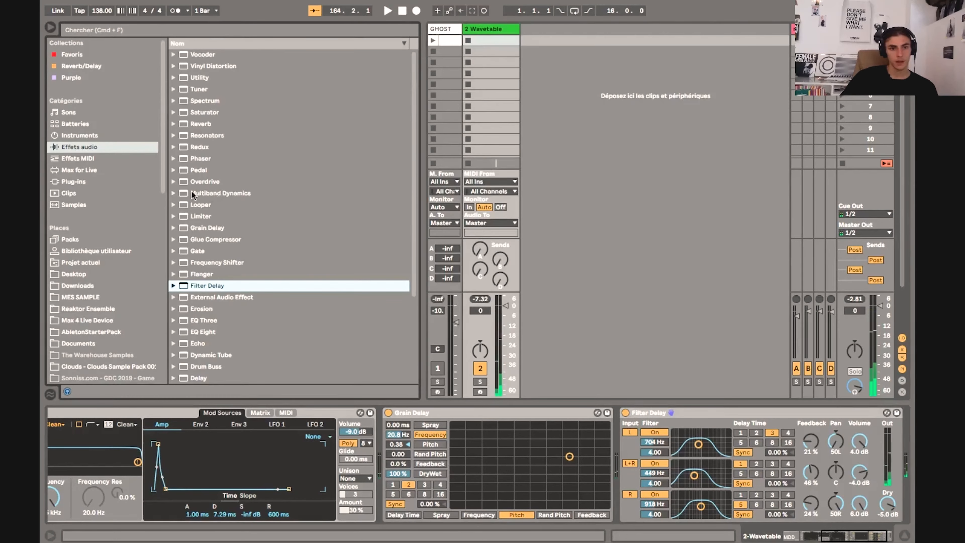
{"action": "double_click", "coordinate": [208, 227]}
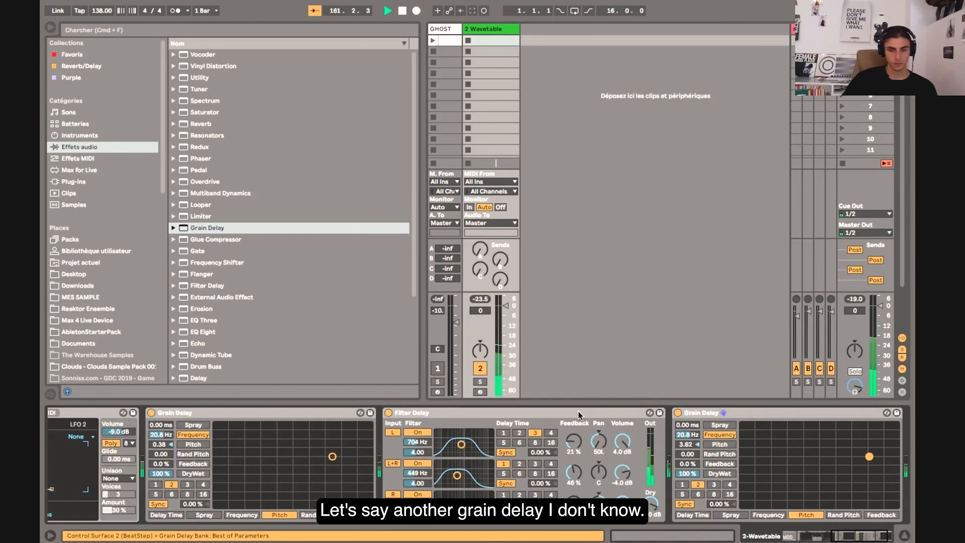
{"action": "left_click", "coordinate": [50, 27]}
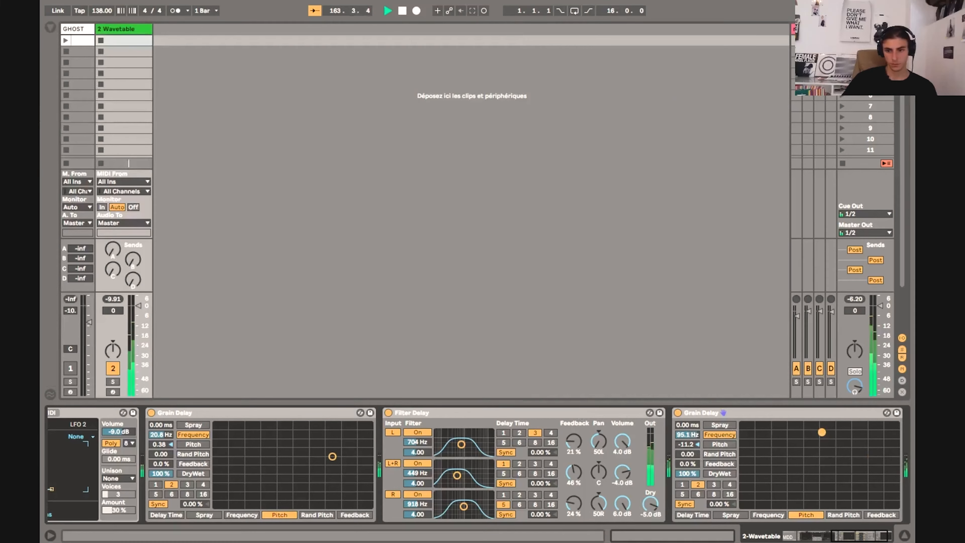
Step: Lengthen Wavetable's amp envelope decay to about 228 ms while listening, and stop playback
{"action": "scroll", "coordinate": [650, 450], "scroll_direction": "left", "scroll_amount": 5}
{"action": "mouse_move", "coordinate": [643, 490]}
{"action": "left_mouse_down"}
{"action": "mouse_move", "coordinate": [667, 491]}
{"action": "mouse_move", "coordinate": [658, 490]}
{"action": "left_mouse_up"}
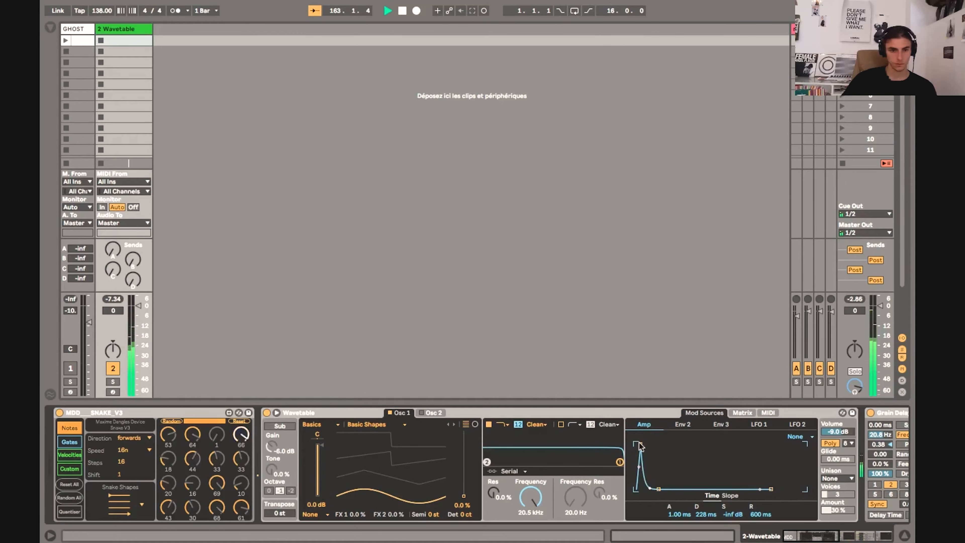
{"action": "left_click_drag", "start_coordinate": [800, 541], "coordinate": [854, 540]}
{"action": "key", "text": "space"}
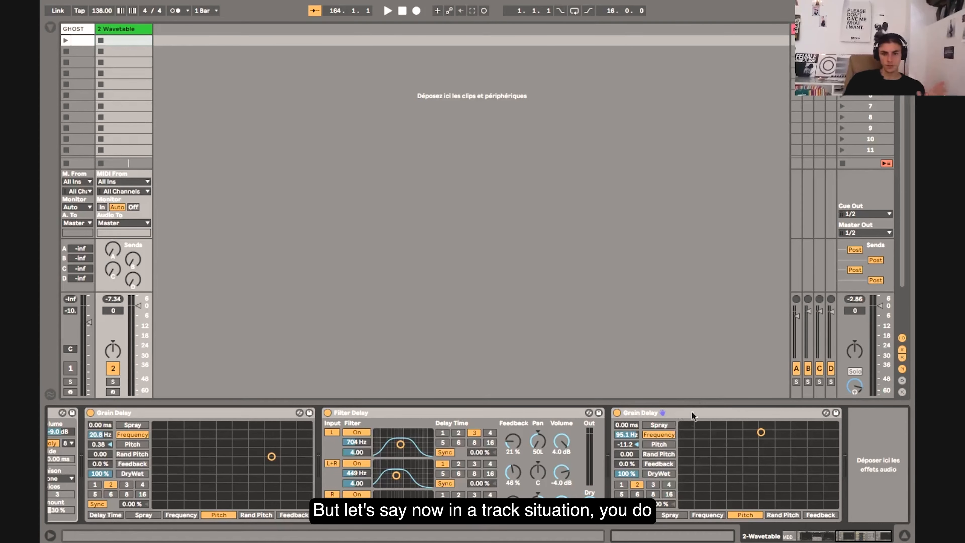
Step: Group all devices from the Snake sequencer through the last Grain Delay into an Instrument Rack and check its macro controls
{"action": "left_click", "coordinate": [680, 412]}
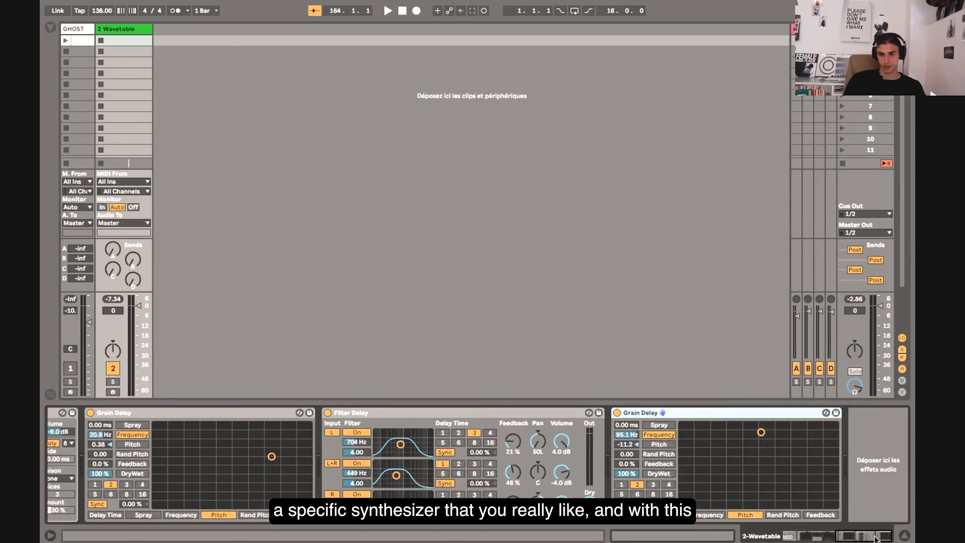
{"action": "left_click_drag", "start_coordinate": [875, 538], "coordinate": [450, 523]}
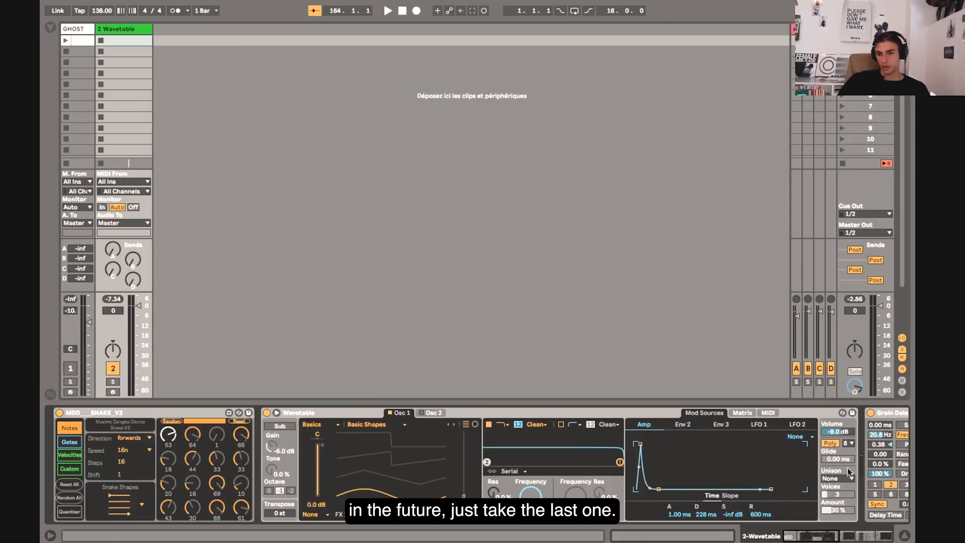
{"action": "left_click", "coordinate": [866, 539]}
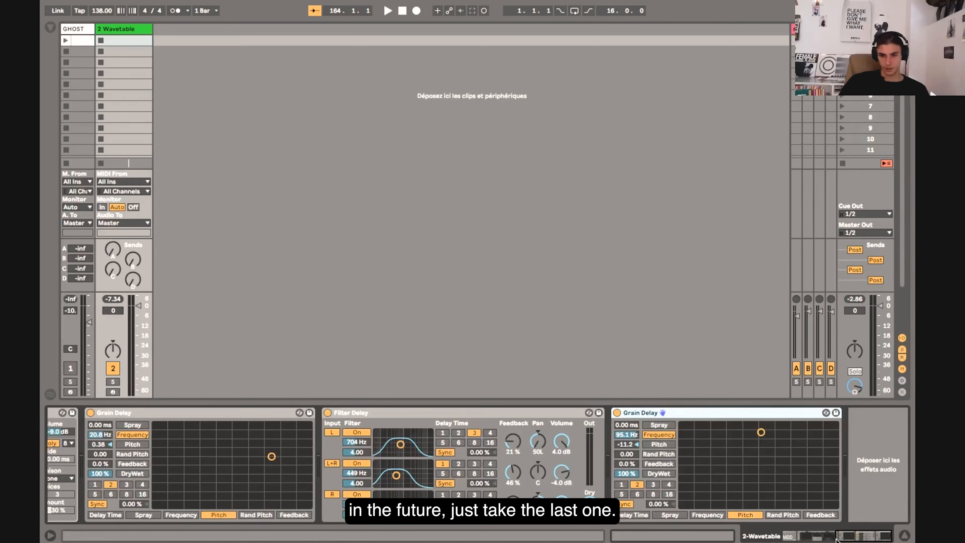
{"action": "left_click_drag", "start_coordinate": [846, 537], "coordinate": [793, 536]}
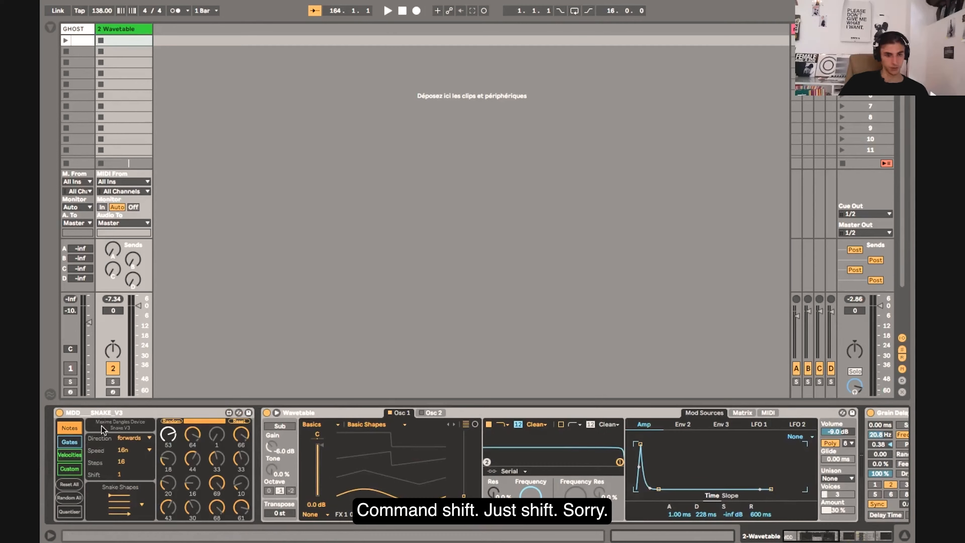
{"action": "left_click", "coordinate": [95, 412]}
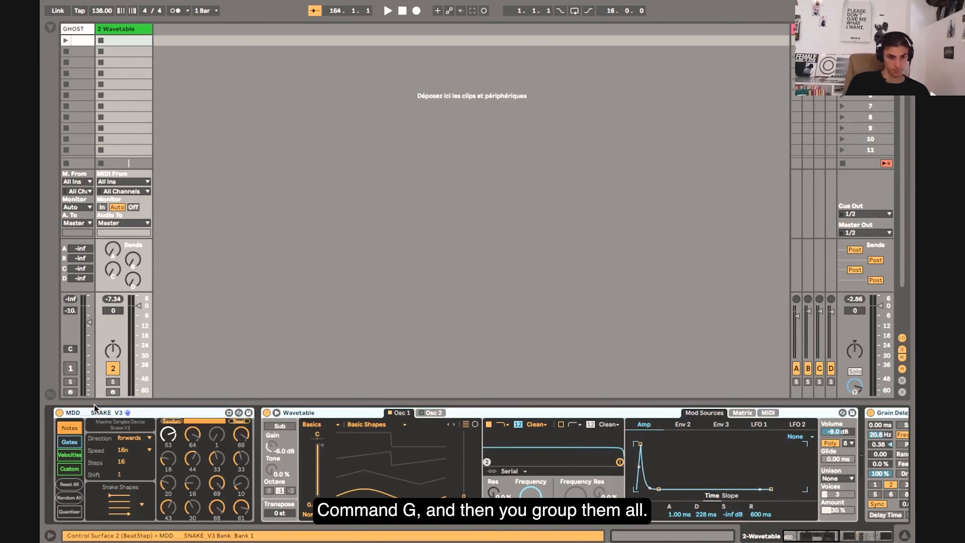
{"action": "key", "text": "super+g"}
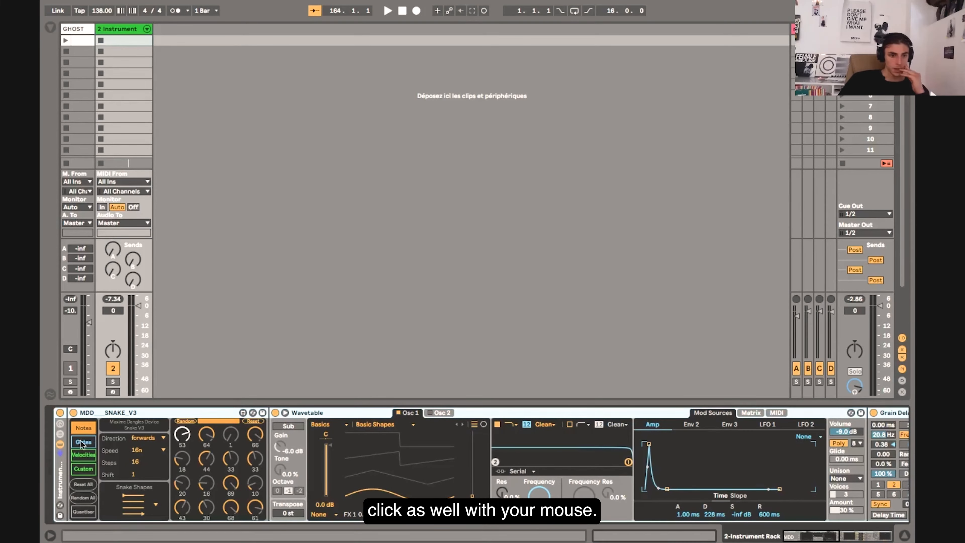
{"action": "left_click", "coordinate": [60, 434]}
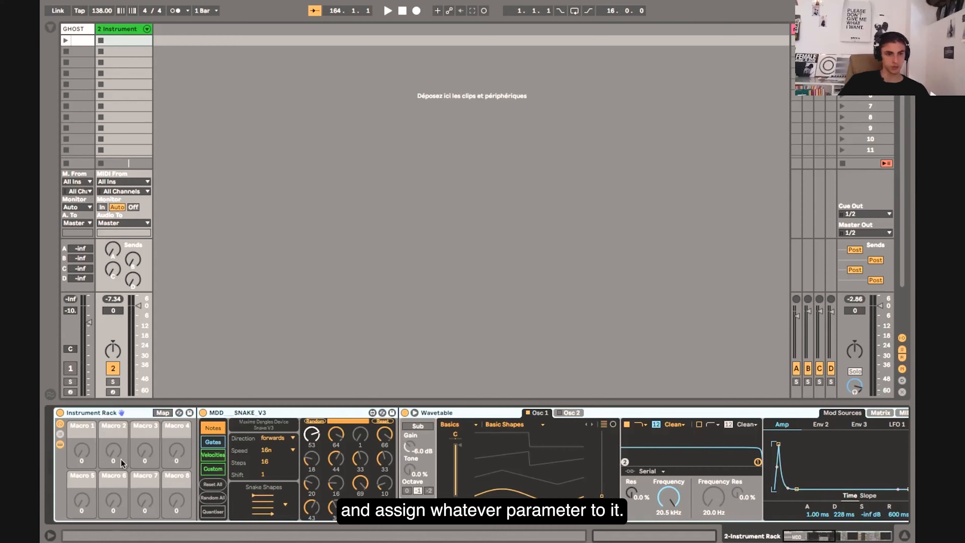
{"action": "left_click", "coordinate": [60, 423]}
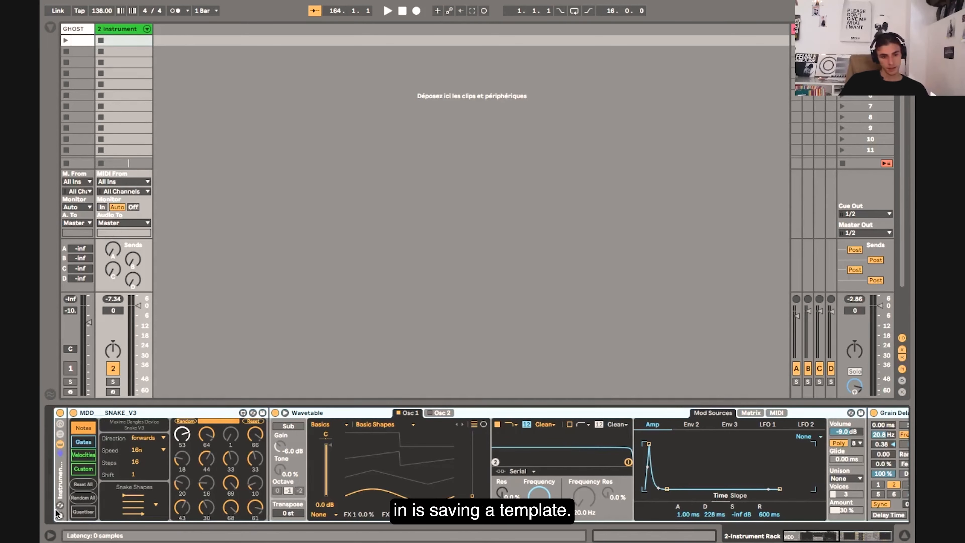
Step: Save the rack to the user library as "Example masterclass 2", without overwriting the existing "Example masterclass" preset
{"action": "left_click", "coordinate": [60, 516]}
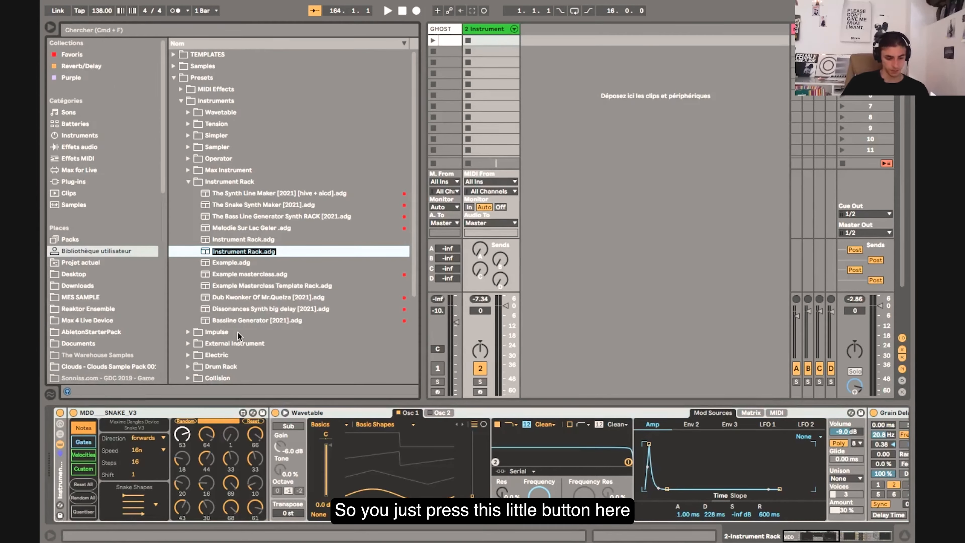
{"action": "type", "text": "S"}
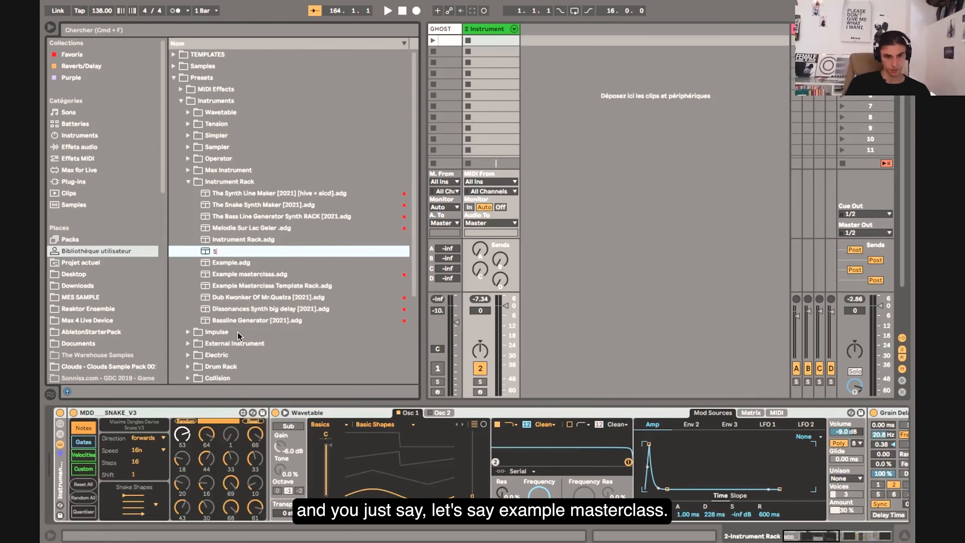
{"action": "type", "text": "xample masterclass"}
{"action": "key", "text": "Return"}
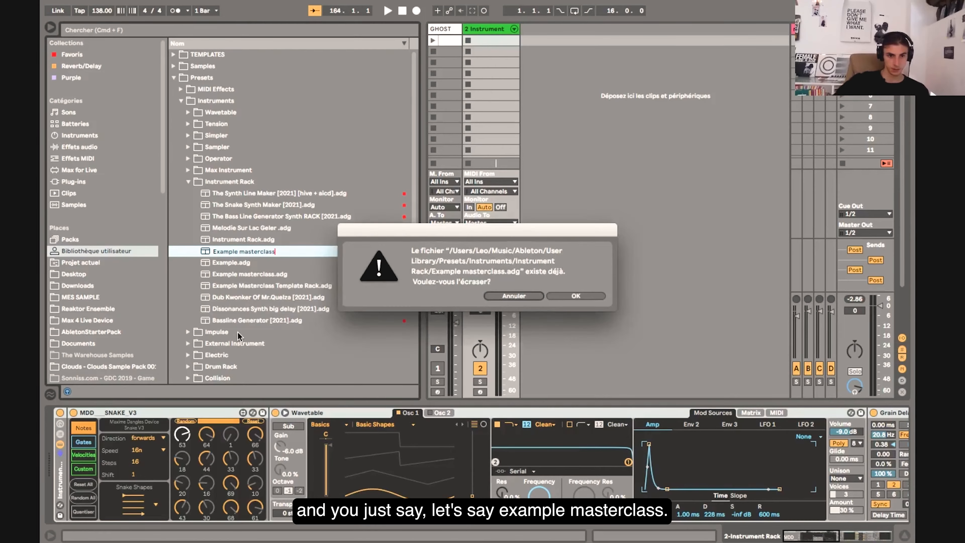
{"action": "left_click", "coordinate": [523, 295]}
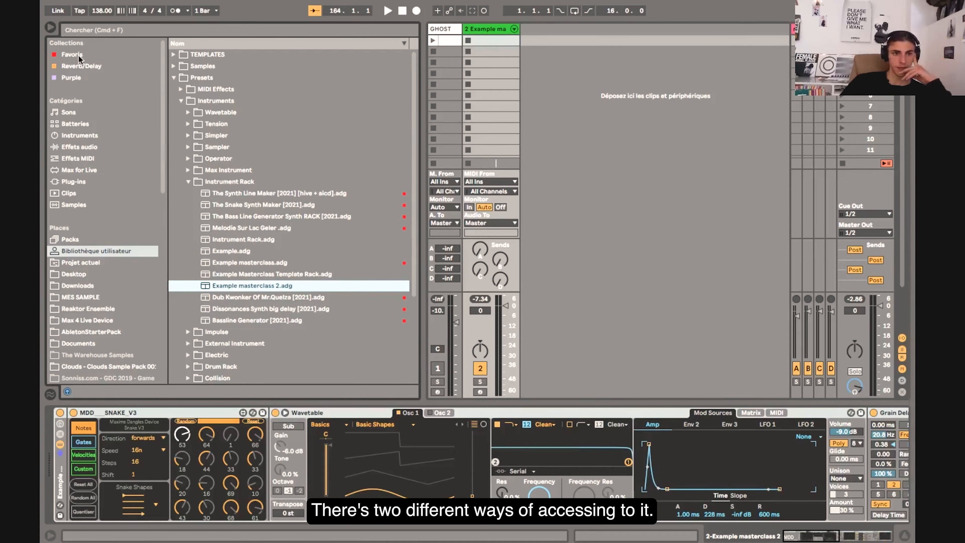
Step: Add the Example masterclass 2.adg preset to the Favoris collection and open that collection
{"action": "right_click", "coordinate": [232, 285]}
{"action": "left_click", "coordinate": [254, 350]}
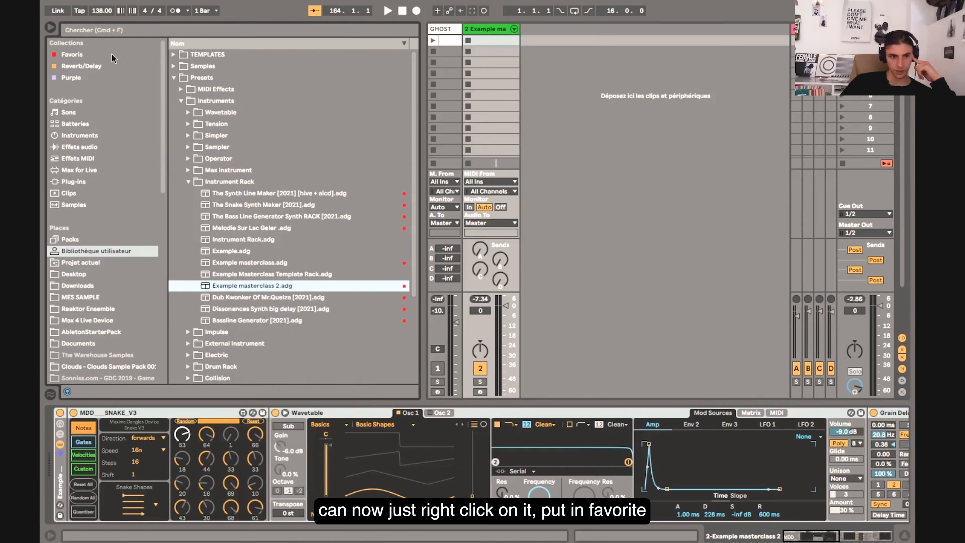
{"action": "left_click", "coordinate": [77, 55]}
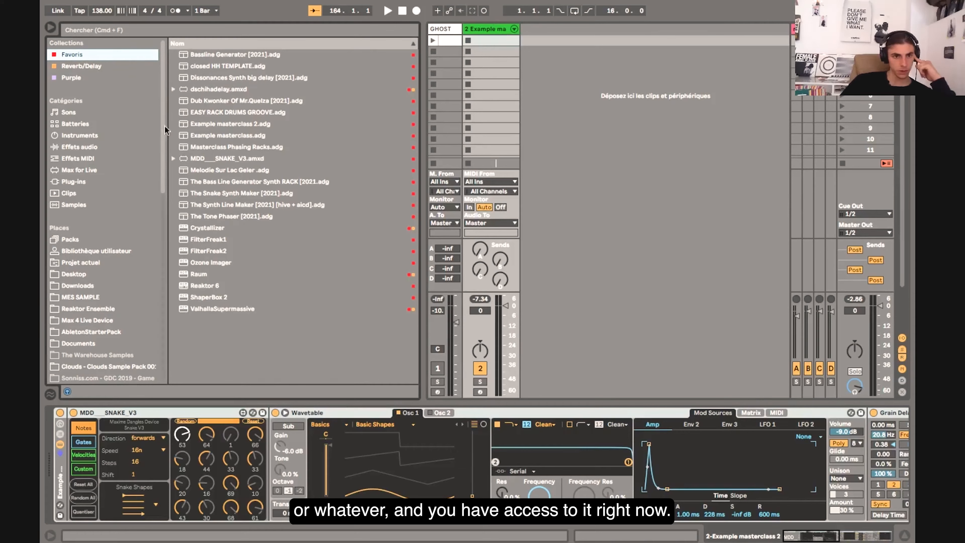
Step: Load Example masterclass 2.adg from the favourites onto a new MIDI track beside track 2, and select that track
{"action": "left_click_drag", "start_coordinate": [233, 126], "coordinate": [554, 45]}
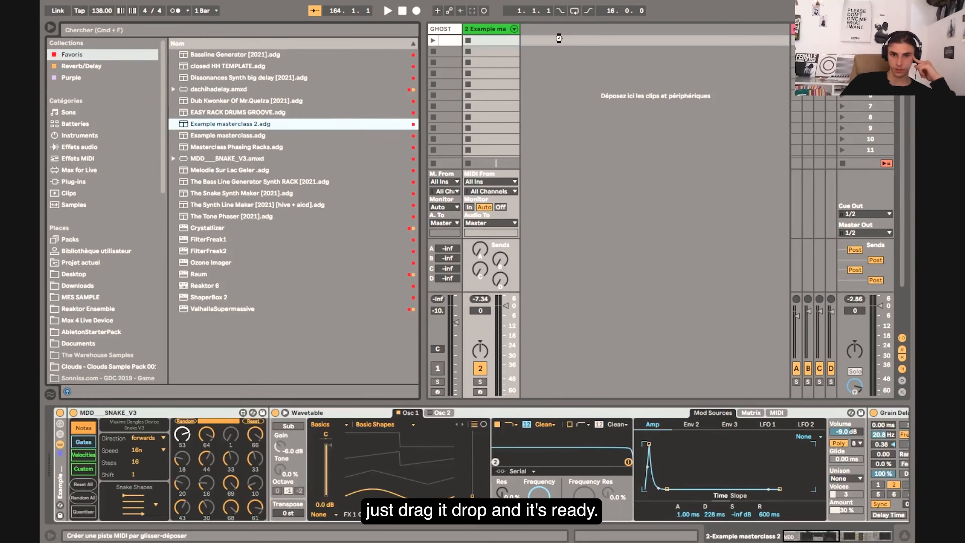
{"action": "left_click_drag", "start_coordinate": [558, 37], "coordinate": [550, 31]}
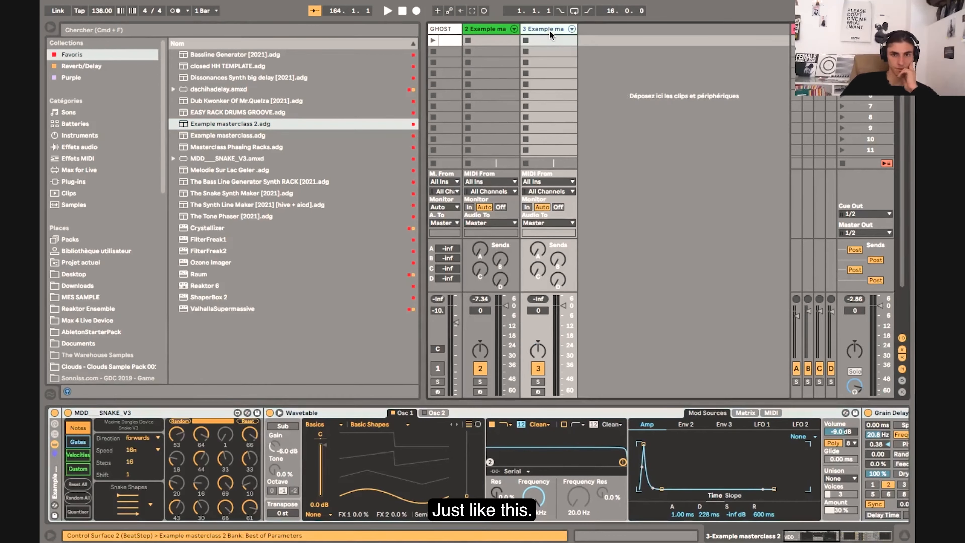
{"action": "left_click", "coordinate": [540, 31]}
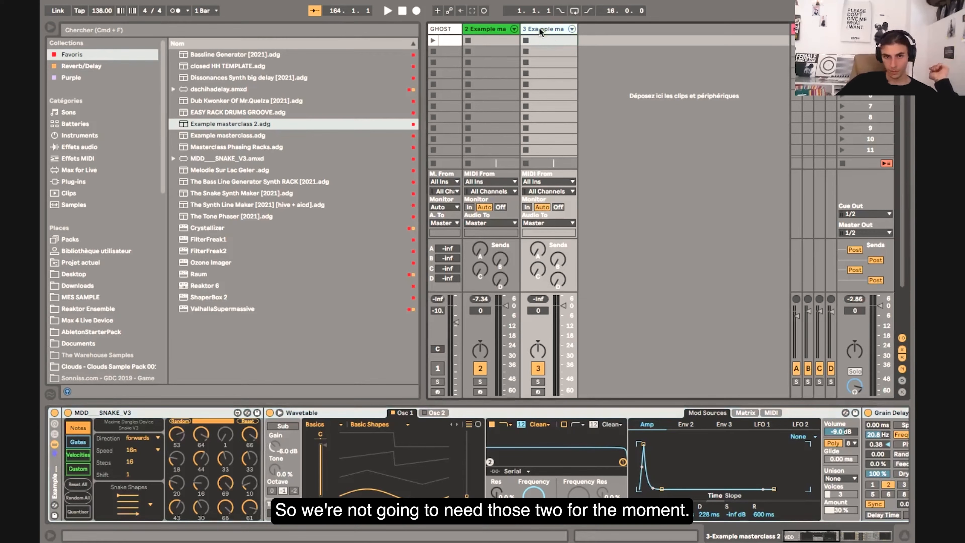
Step: Delete both Example masterclass tracks, leaving only the GHOST track in the set
{"action": "key", "text": "Delete"}
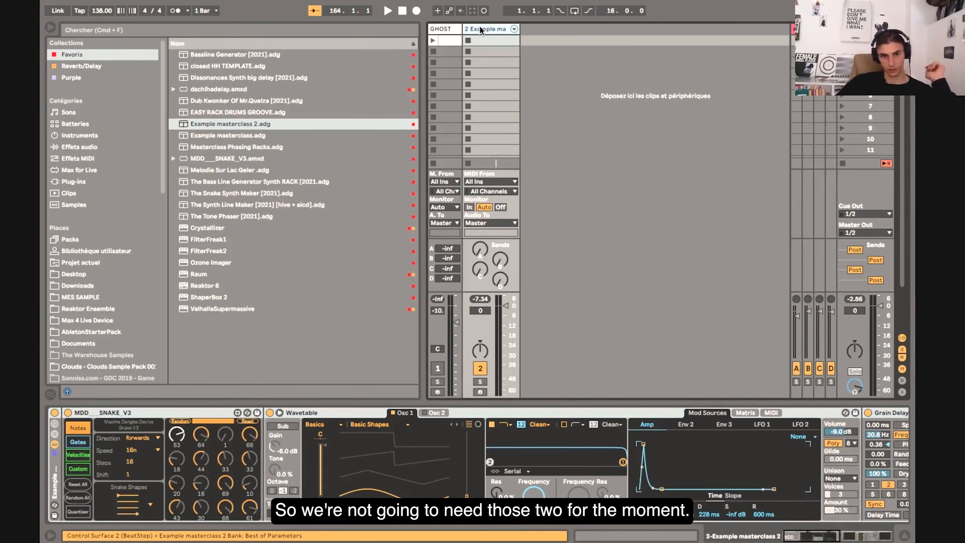
{"action": "key", "text": "Delete"}
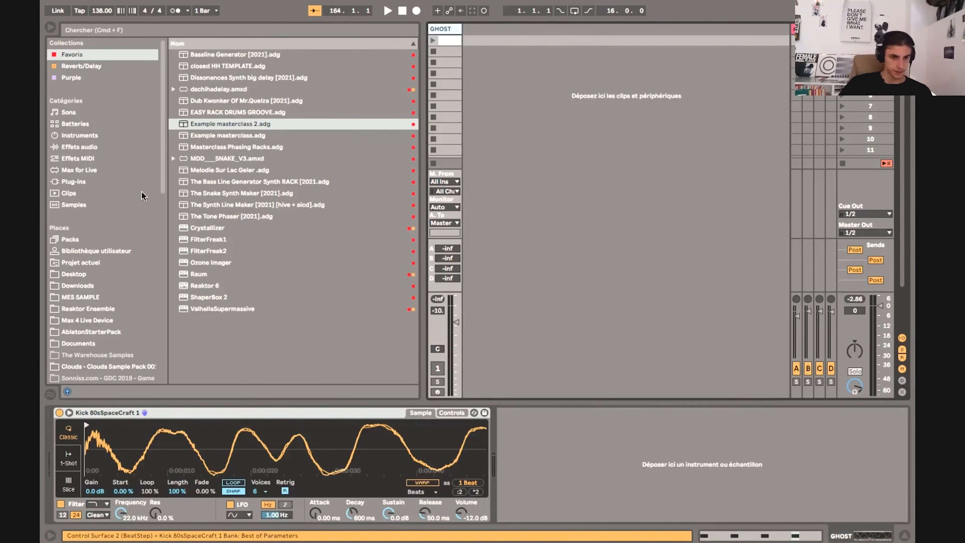
Step: Look through the browser's Places and examine the contents of the QUELZA SYNTH TEMPLATE folder
{"action": "scroll", "coordinate": [89, 285], "scroll_direction": "down", "scroll_amount": 10}
{"action": "scroll", "coordinate": [95, 186], "scroll_direction": "up", "scroll_amount": 10}
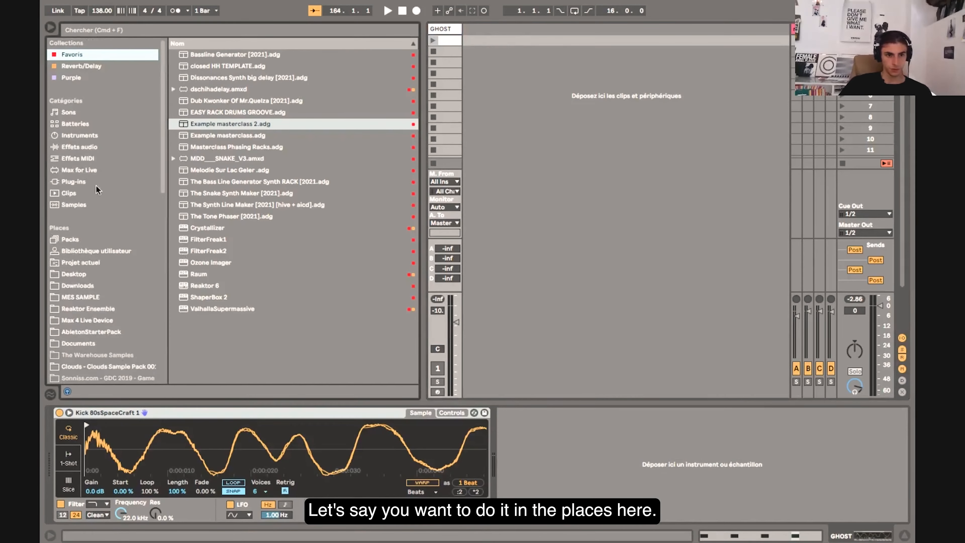
{"action": "scroll", "coordinate": [141, 290], "scroll_direction": "down", "scroll_amount": 8}
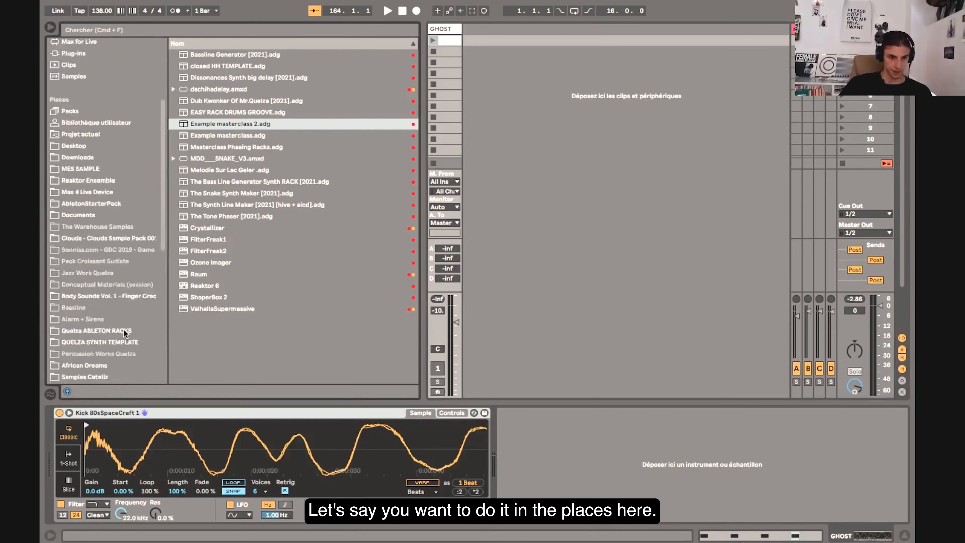
{"action": "left_click", "coordinate": [115, 181]}
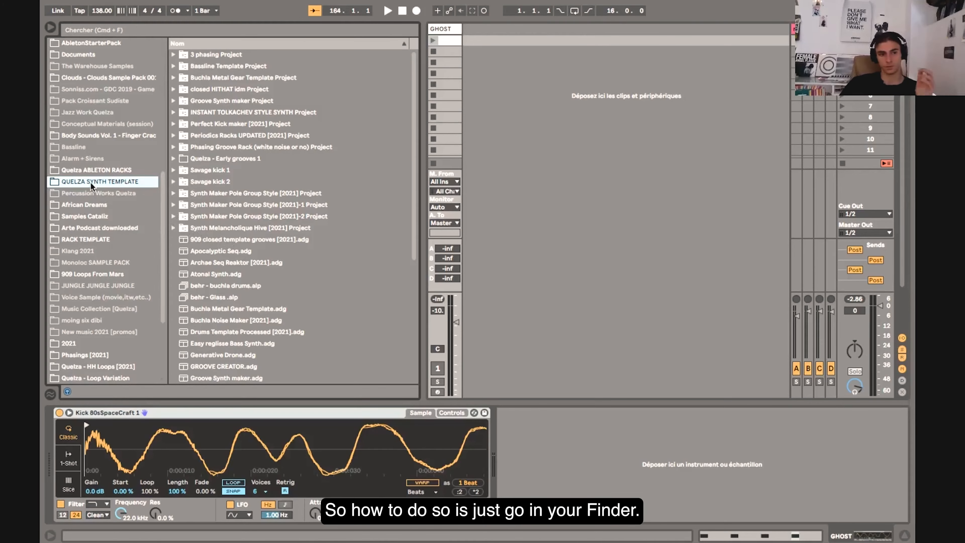
{"action": "scroll", "coordinate": [117, 204], "scroll_direction": "up", "scroll_amount": 10}
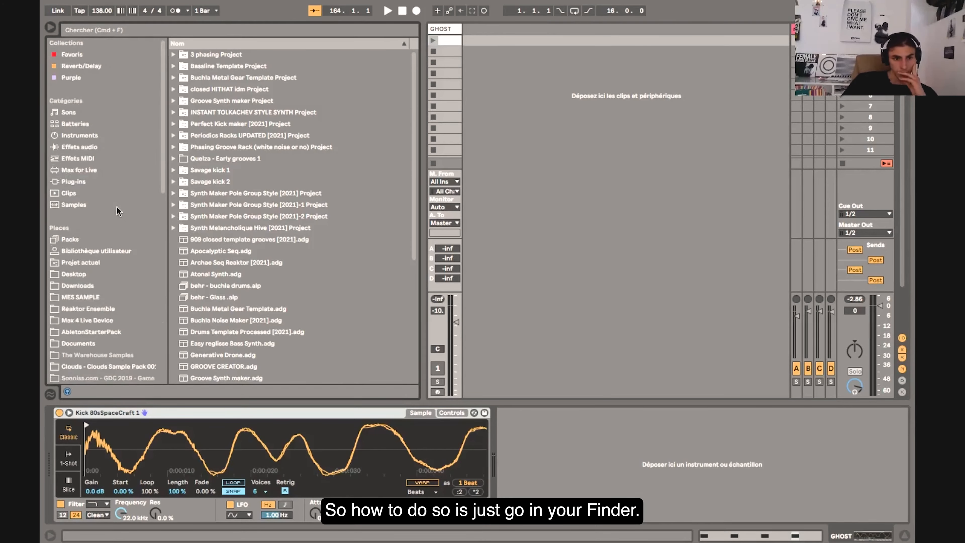
{"action": "scroll", "coordinate": [100, 271], "scroll_direction": "down", "scroll_amount": 10}
{"action": "scroll", "coordinate": [97, 327], "scroll_direction": "down", "scroll_amount": 10}
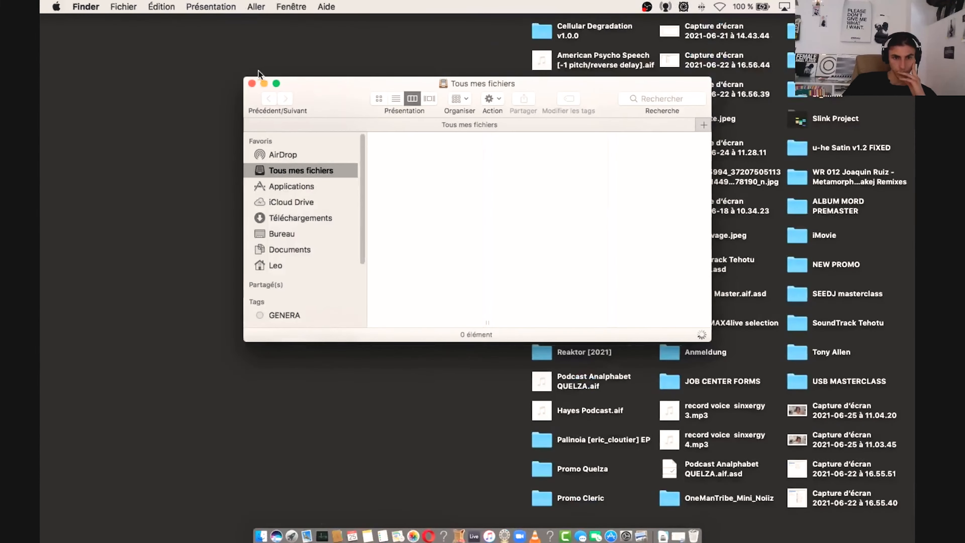
Step: Switch to Finder, close its open window and create a desktop folder named "Example masterlass"
{"action": "left_click", "coordinate": [250, 84]}
{"action": "right_click", "coordinate": [256, 152]}
{"action": "left_click", "coordinate": [282, 158]}
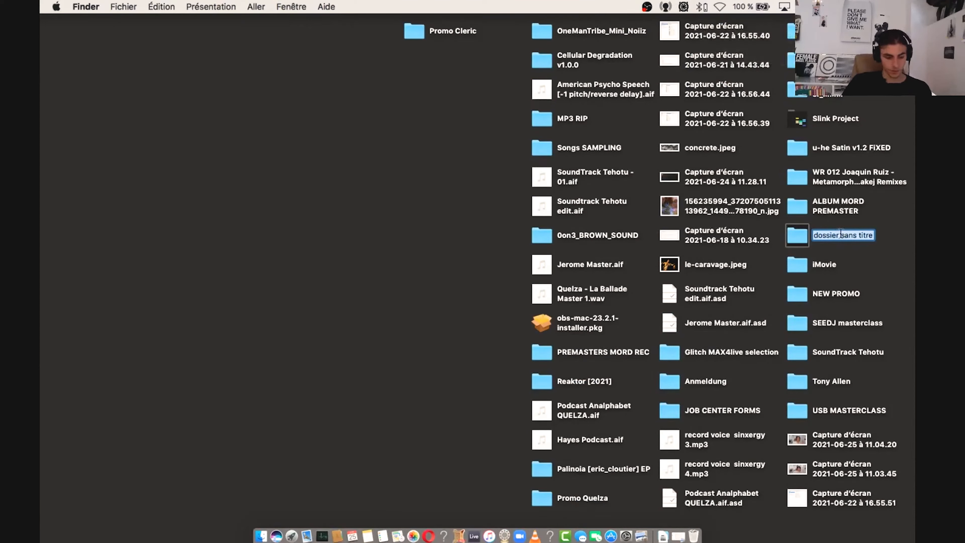
{"action": "type", "text": "Ex"}
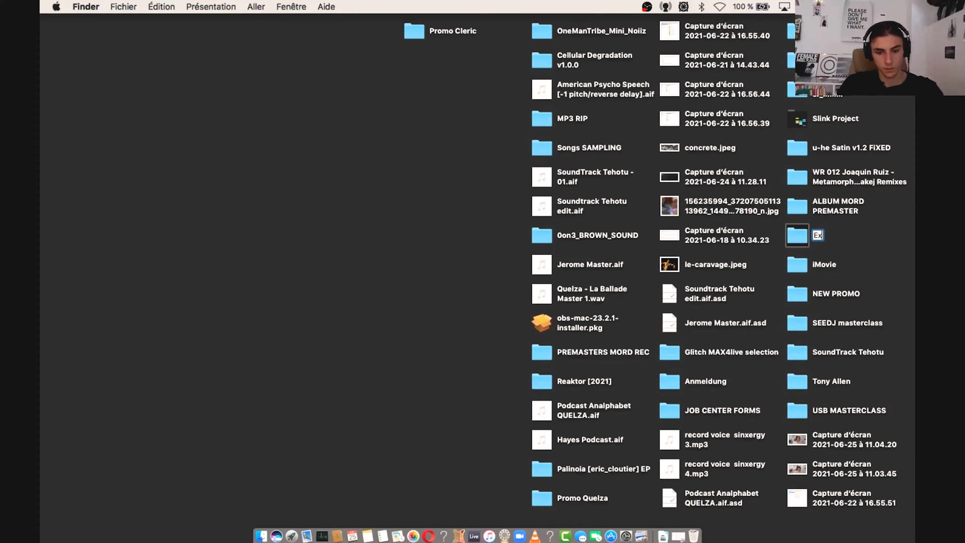
{"action": "type", "text": "ample master"}
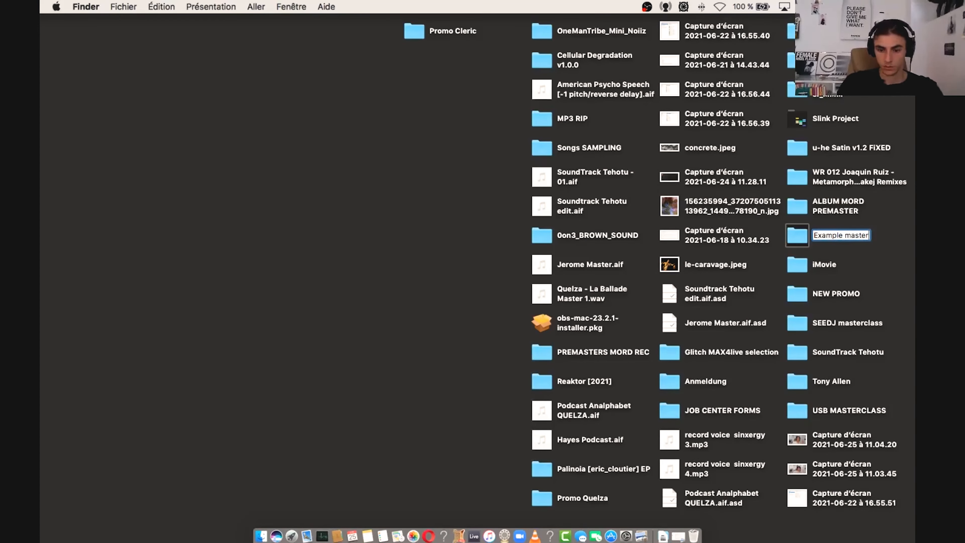
{"action": "key", "text": "Escape"}
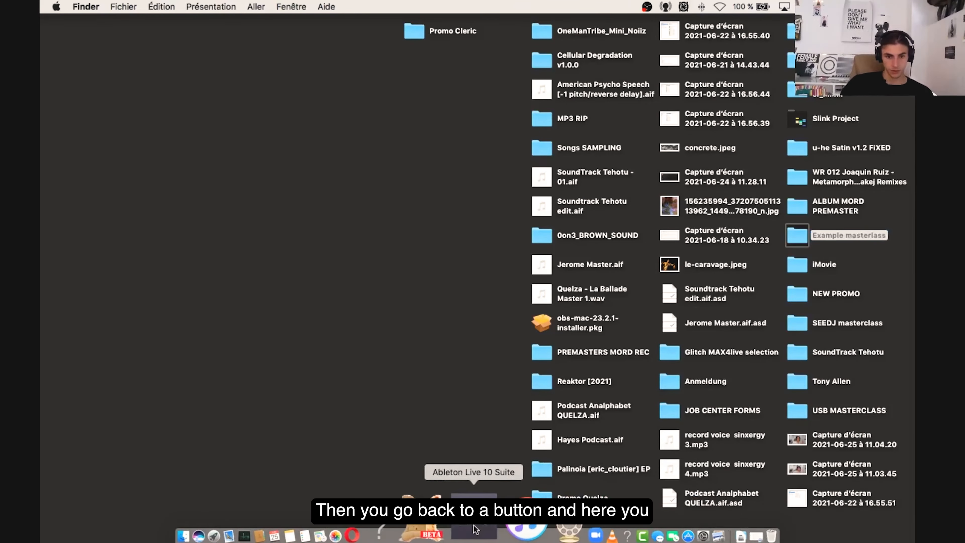
Step: Switch back to Ableton Live, add the desktop folder "Example masterlass" to the browser's Places and open it
{"action": "left_click", "coordinate": [494, 532]}
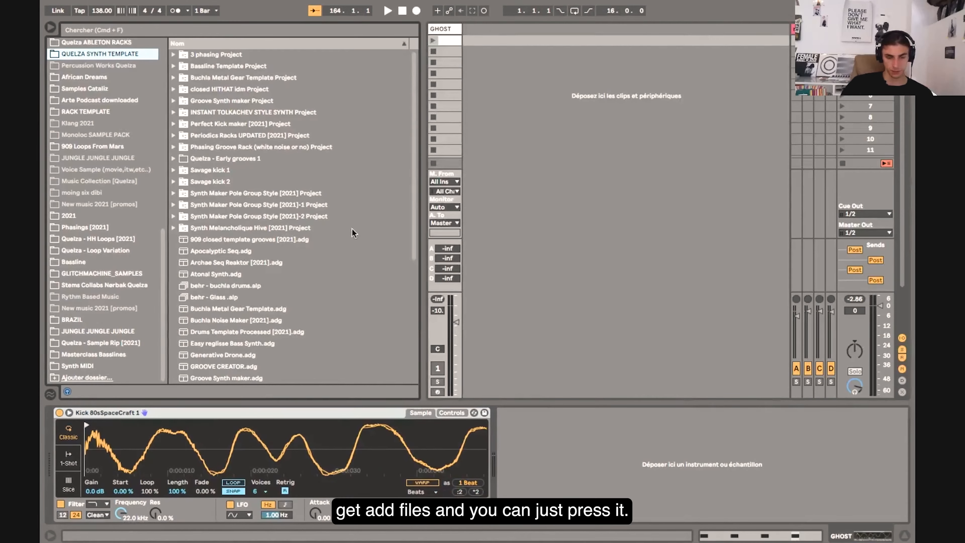
{"action": "left_click", "coordinate": [93, 377]}
{"action": "left_click", "coordinate": [91, 178]}
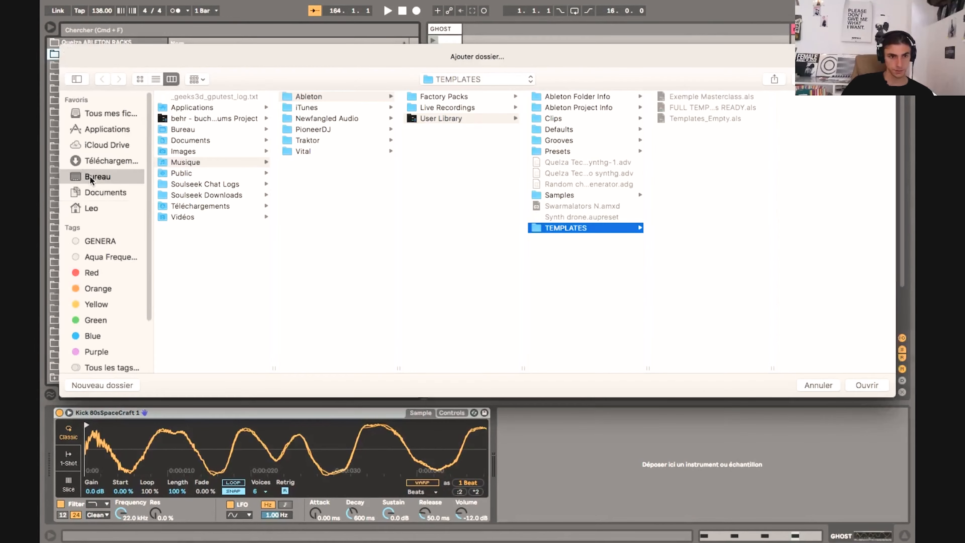
{"action": "scroll", "coordinate": [218, 198], "scroll_direction": "down", "scroll_amount": 10}
{"action": "scroll", "coordinate": [222, 138], "scroll_direction": "up", "scroll_amount": 10}
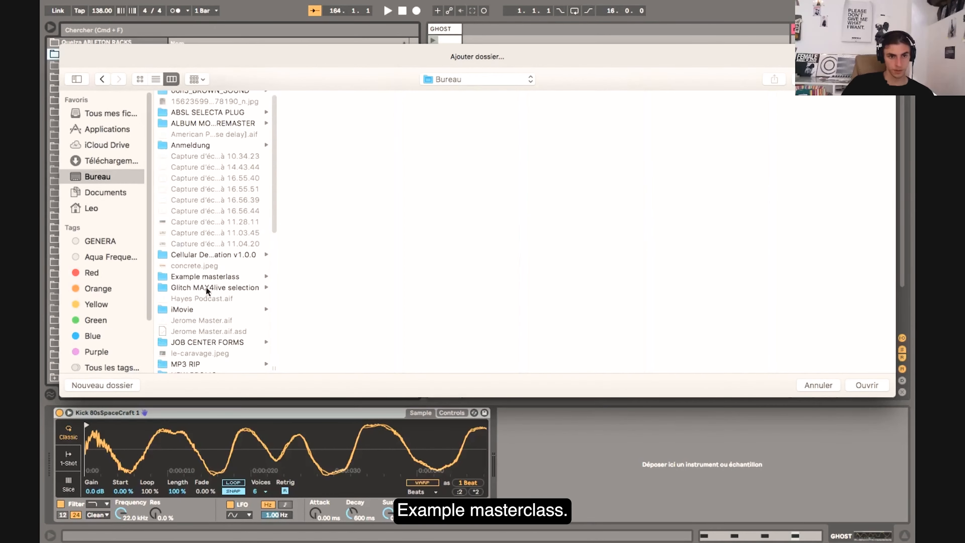
{"action": "left_click", "coordinate": [212, 277]}
{"action": "left_click", "coordinate": [870, 386]}
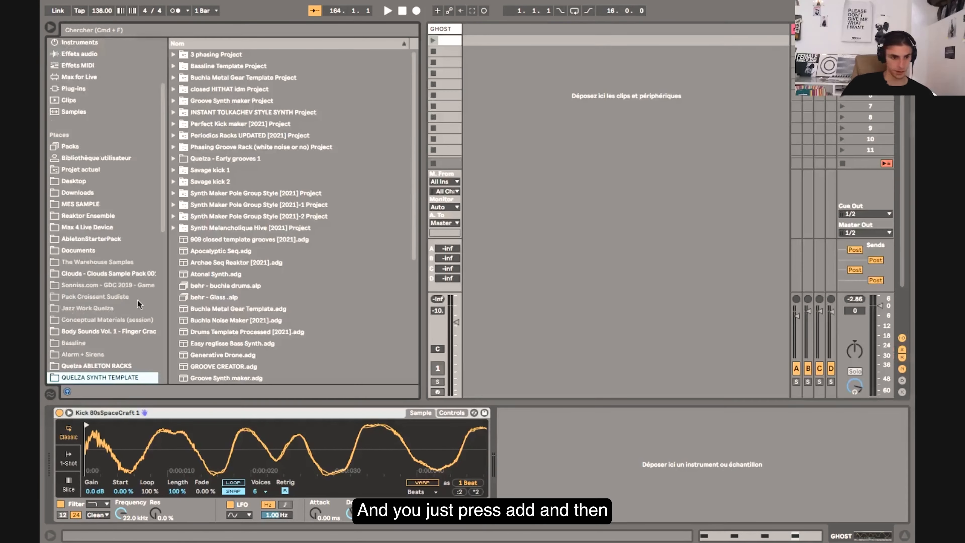
{"action": "left_click", "coordinate": [104, 361]}
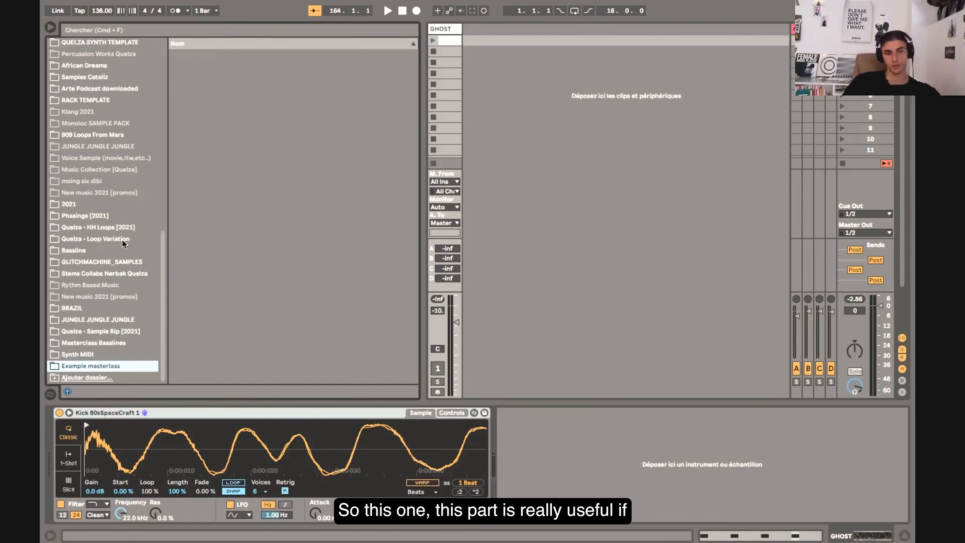
Step: Browse the saved bassline samples in the Bassline folder down to the end of the list
{"action": "left_click", "coordinate": [84, 252]}
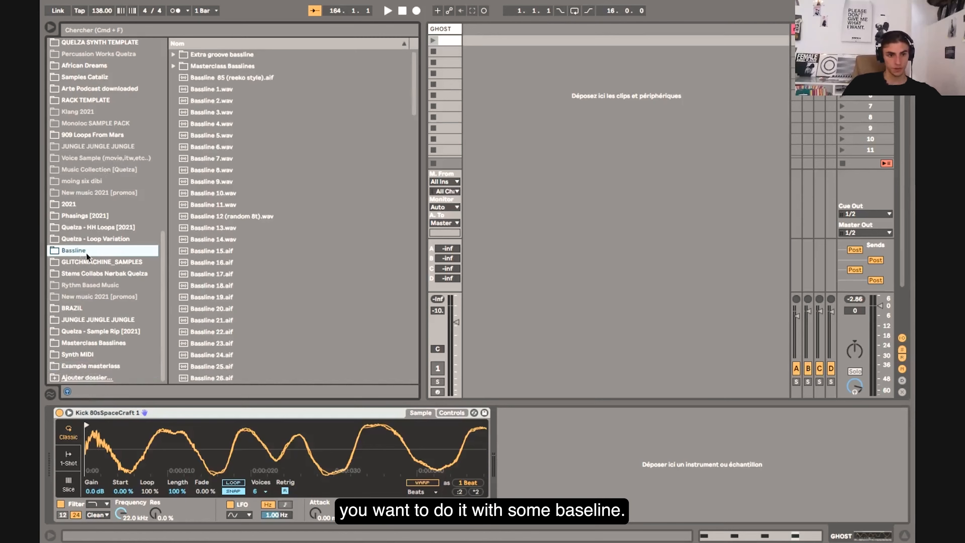
{"action": "scroll", "coordinate": [313, 288], "scroll_direction": "down", "scroll_amount": 20}
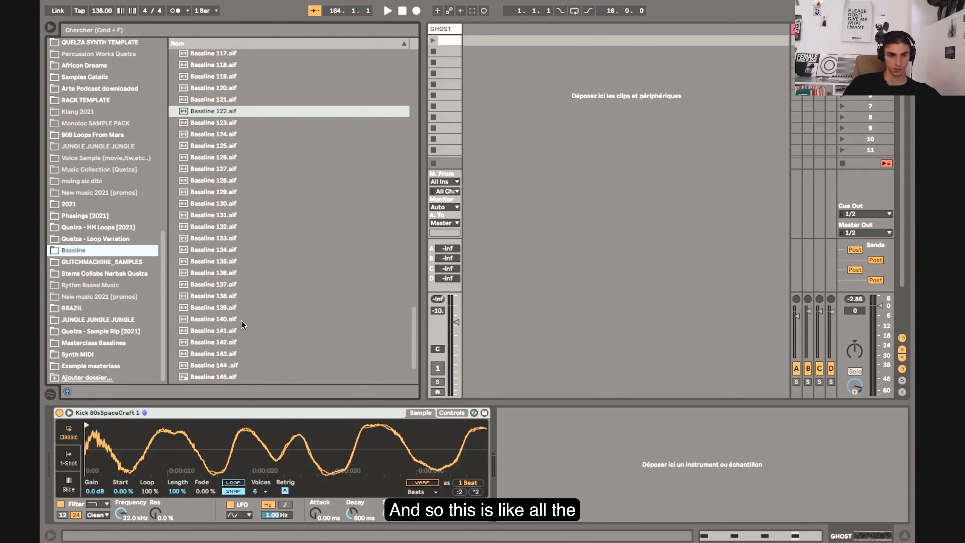
{"action": "scroll", "coordinate": [241, 263], "scroll_direction": "down", "scroll_amount": 2}
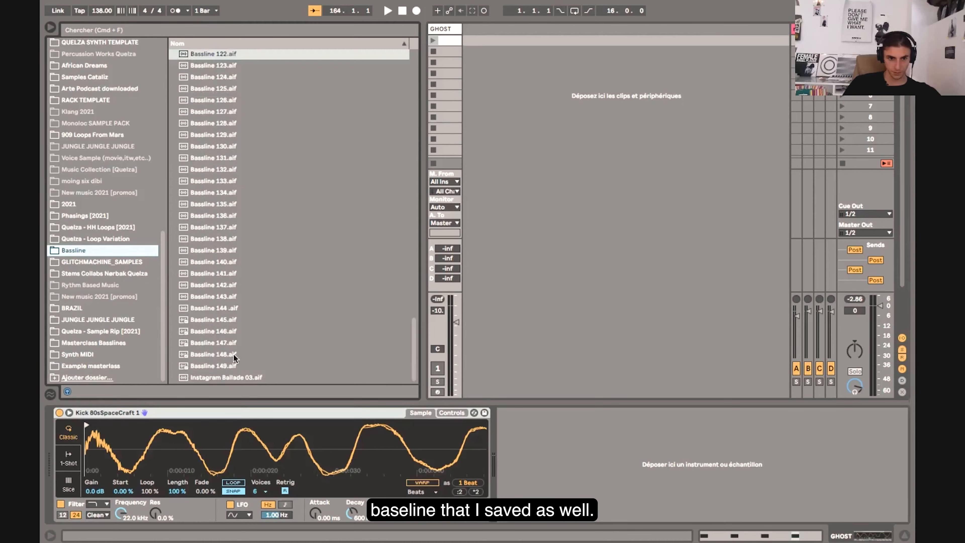
{"action": "left_click", "coordinate": [49, 26]}
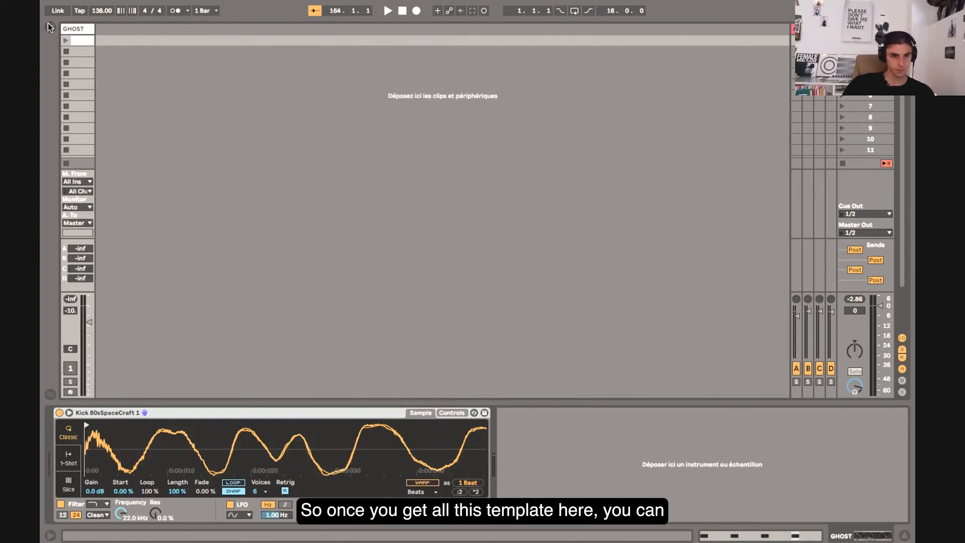
{"action": "left_click", "coordinate": [184, 129]}
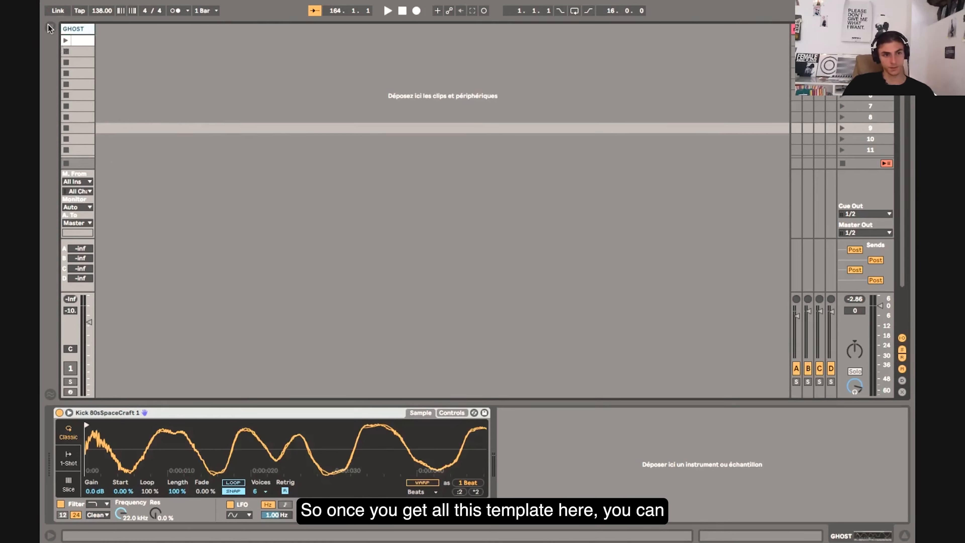
{"action": "left_click", "coordinate": [49, 25]}
{"action": "left_click", "coordinate": [68, 170]}
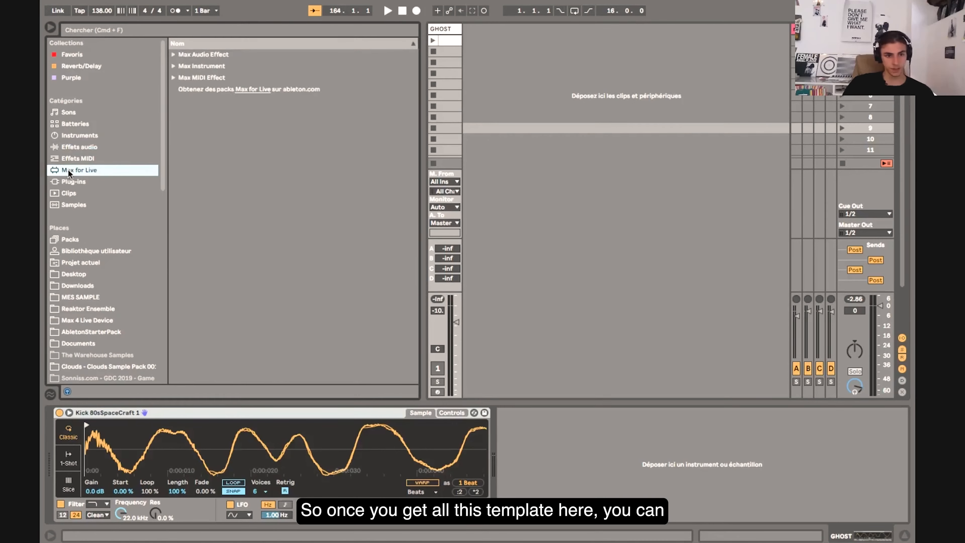
{"action": "left_click", "coordinate": [105, 327]}
{"action": "left_click", "coordinate": [89, 309]}
{"action": "left_click", "coordinate": [51, 26]}
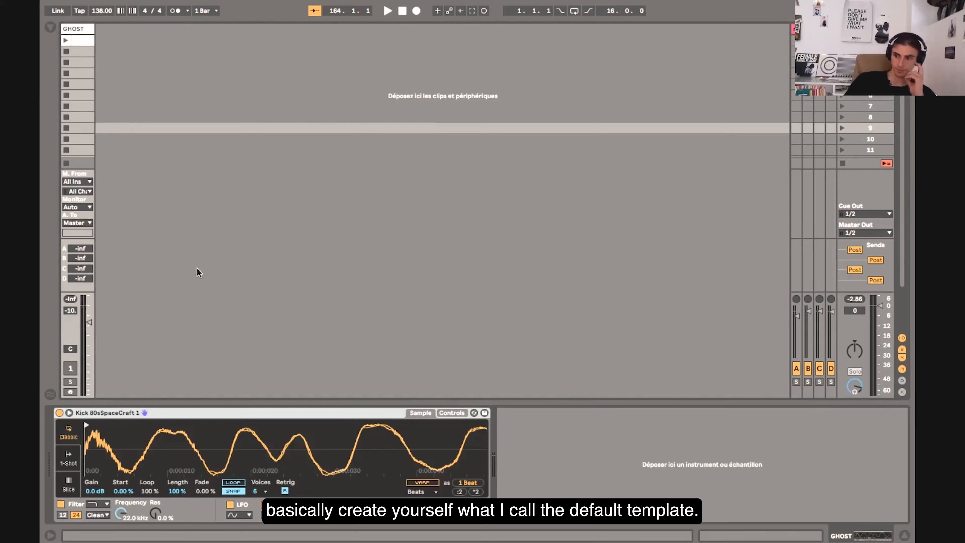
{"action": "left_click", "coordinate": [50, 26]}
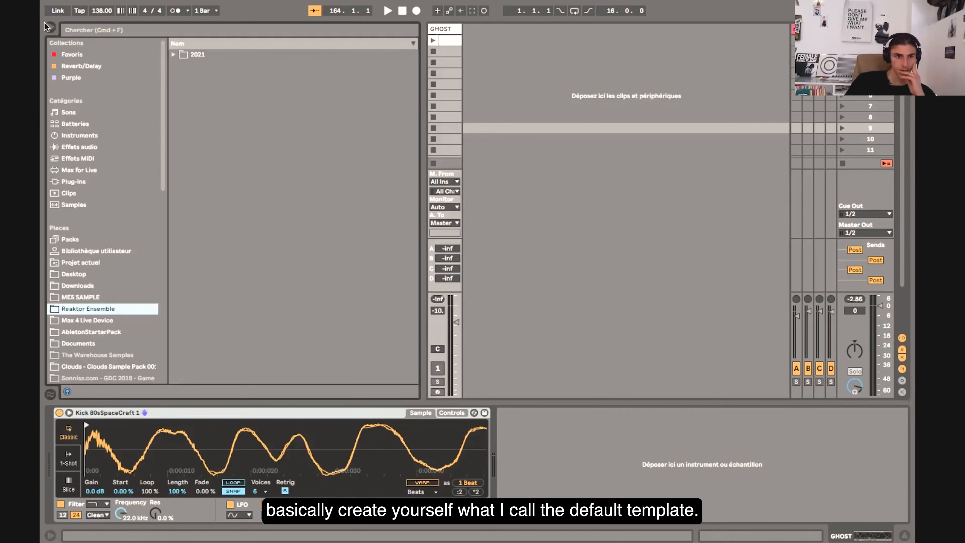
Step: Search the drum presets for "909", load 909 Core Kit.adg onto a new MIDI track, and clear the search
{"action": "left_click", "coordinate": [80, 124]}
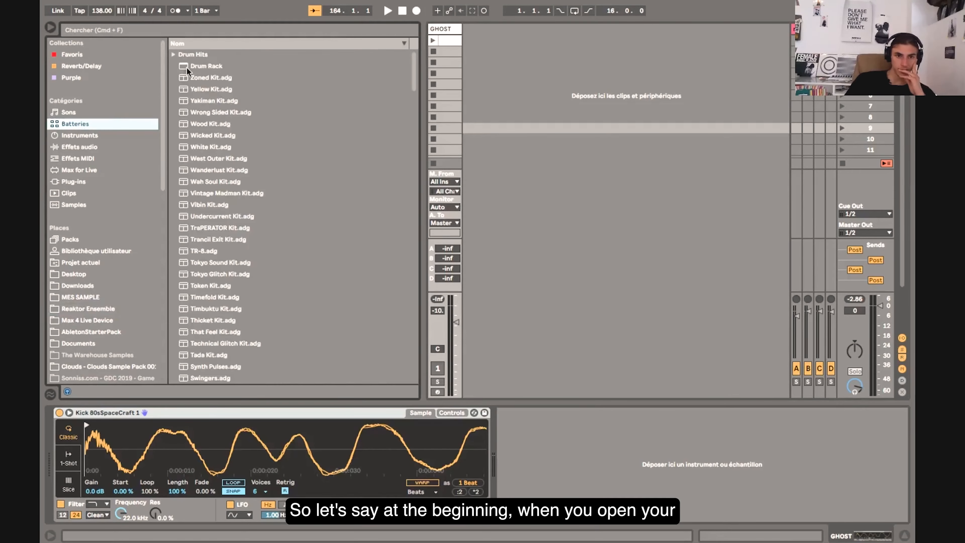
{"action": "scroll", "coordinate": [225, 228], "scroll_direction": "down", "scroll_amount": 10}
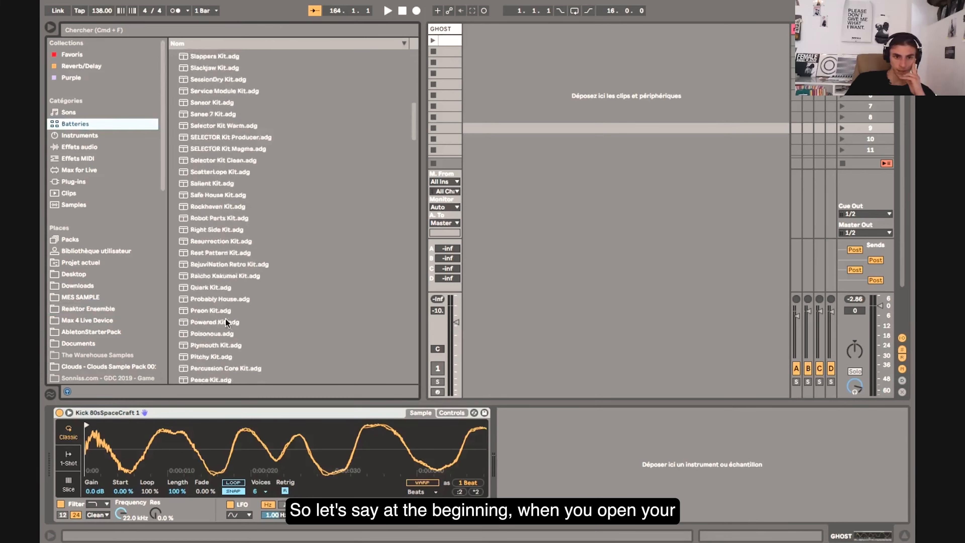
{"action": "scroll", "coordinate": [228, 277], "scroll_direction": "down", "scroll_amount": 15}
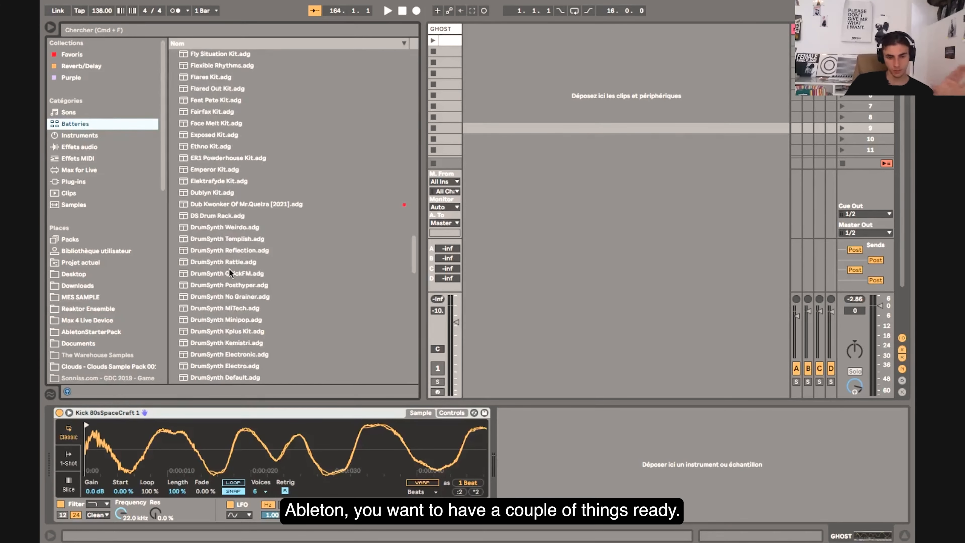
{"action": "scroll", "coordinate": [245, 306], "scroll_direction": "down", "scroll_amount": 10}
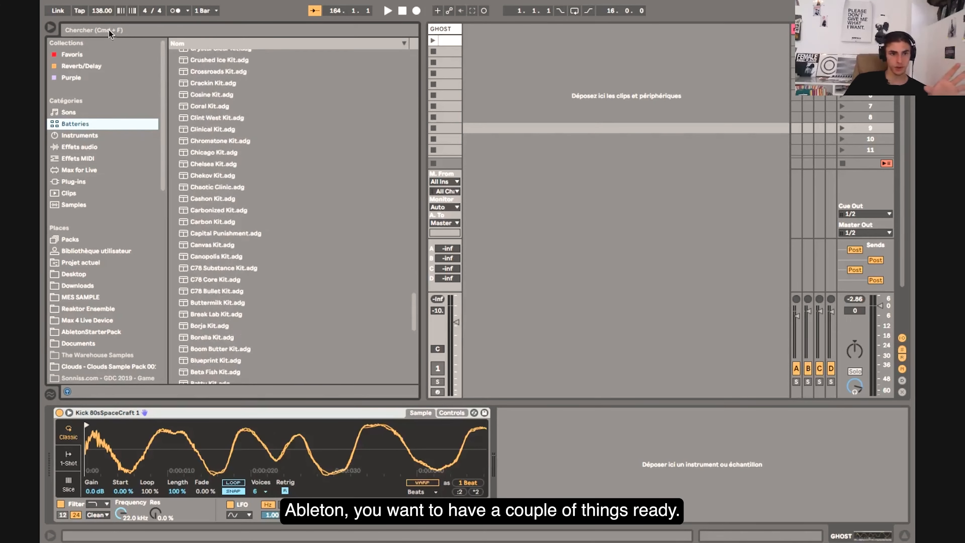
{"action": "left_click", "coordinate": [99, 24]}
{"action": "type", "text": "909"}
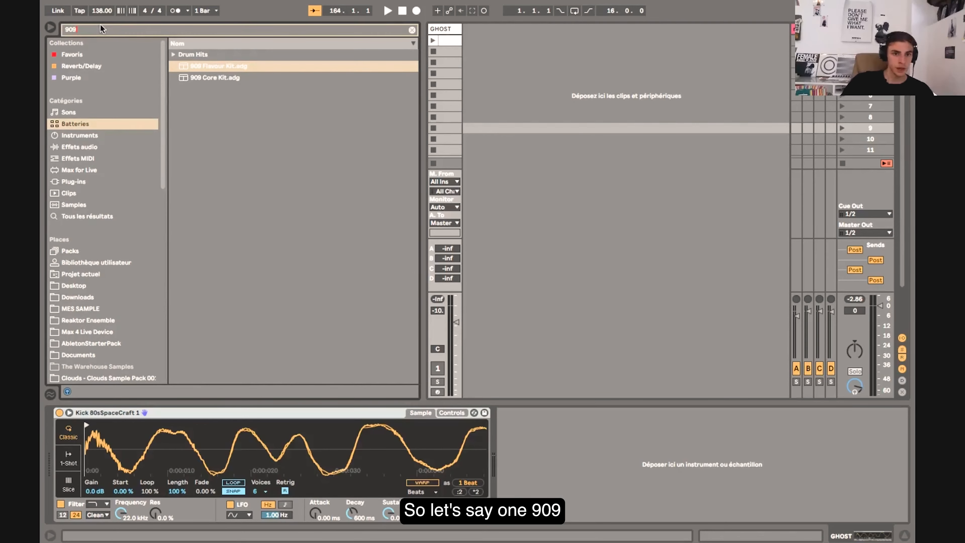
{"action": "left_click_drag", "start_coordinate": [201, 78], "coordinate": [472, 38]}
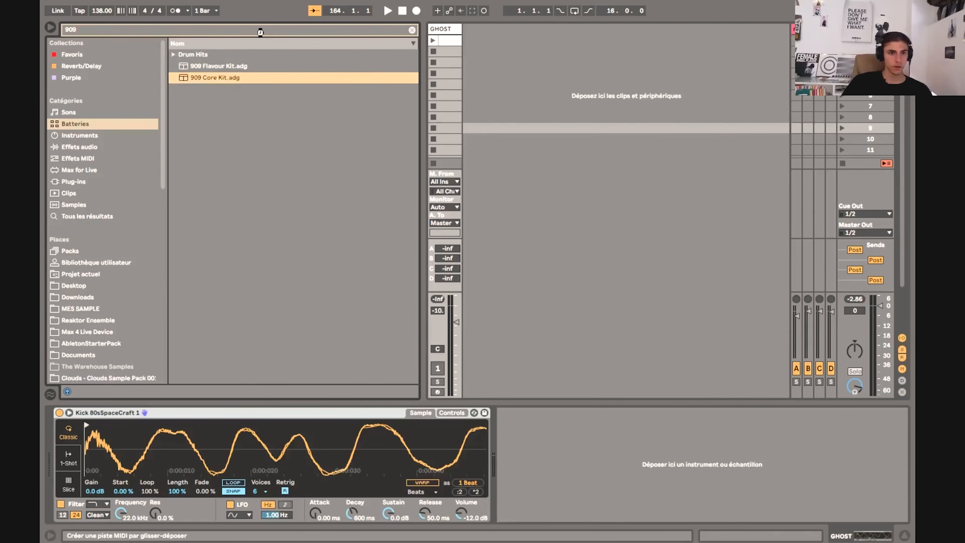
{"action": "left_click", "coordinate": [153, 33]}
{"action": "key", "text": "BackSpace"}
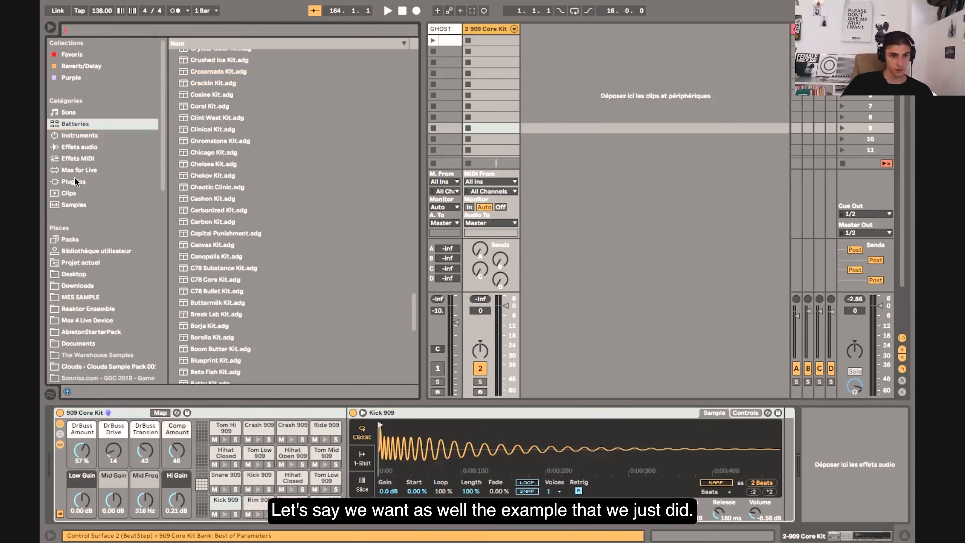
Step: Load Example masterclass 2.adg from the Favoris collection onto a new MIDI track beside 909 Core Kit, and hide the browser
{"action": "left_click", "coordinate": [77, 57]}
{"action": "left_click_drag", "start_coordinate": [220, 126], "coordinate": [526, 40]}
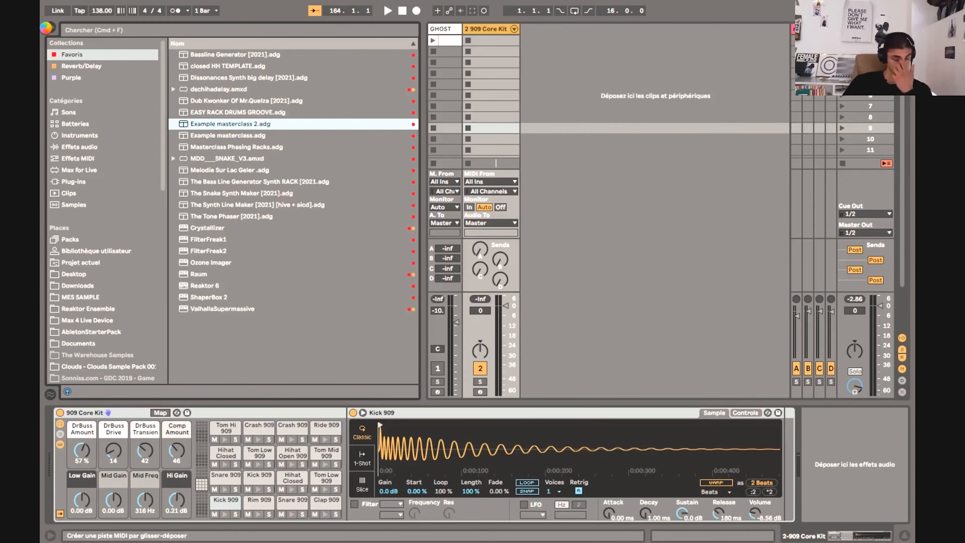
{"action": "left_click_drag", "start_coordinate": [526, 39], "coordinate": [532, 40]}
{"action": "left_click", "coordinate": [46, 28]}
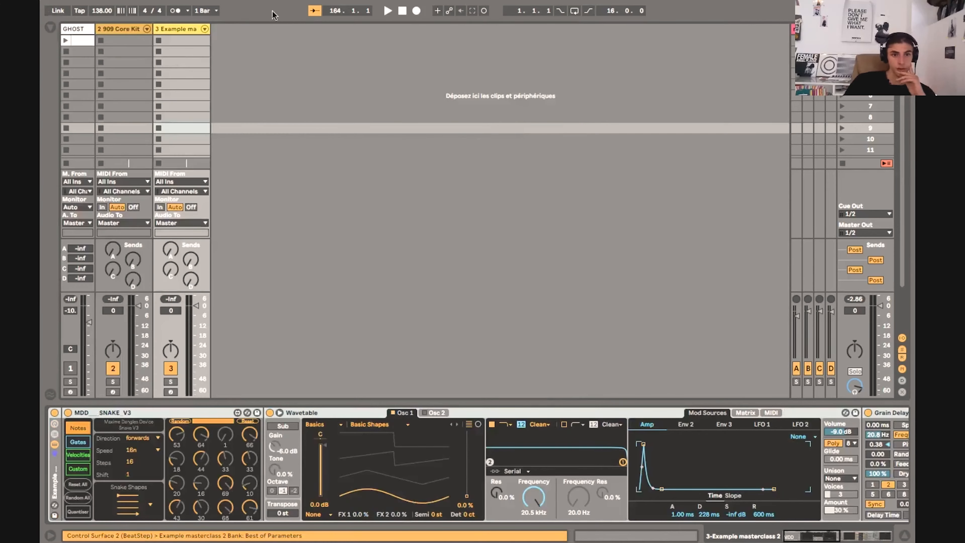
Step: Rename the Example masterclass 2 track as "synth"
{"action": "key", "text": "super+r"}
{"action": "type", "text": "synth"}
{"action": "key", "text": "Return"}
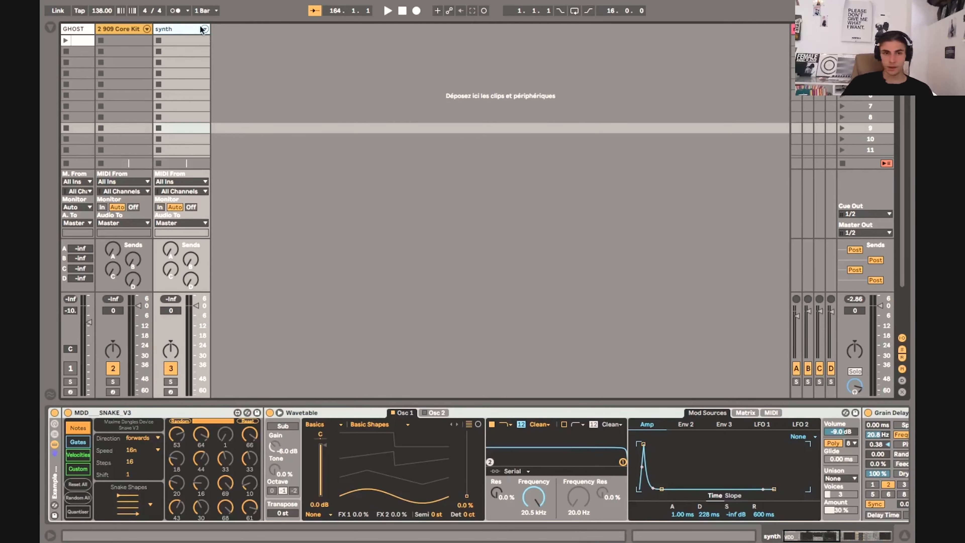
Step: Load Shaker A.wav to Shaker E.wav from the Percs subfolder of BRAZIL as clips on a new audio track beside synth
{"action": "left_click", "coordinate": [50, 27]}
{"action": "scroll", "coordinate": [76, 280], "scroll_direction": "down", "scroll_amount": 15}
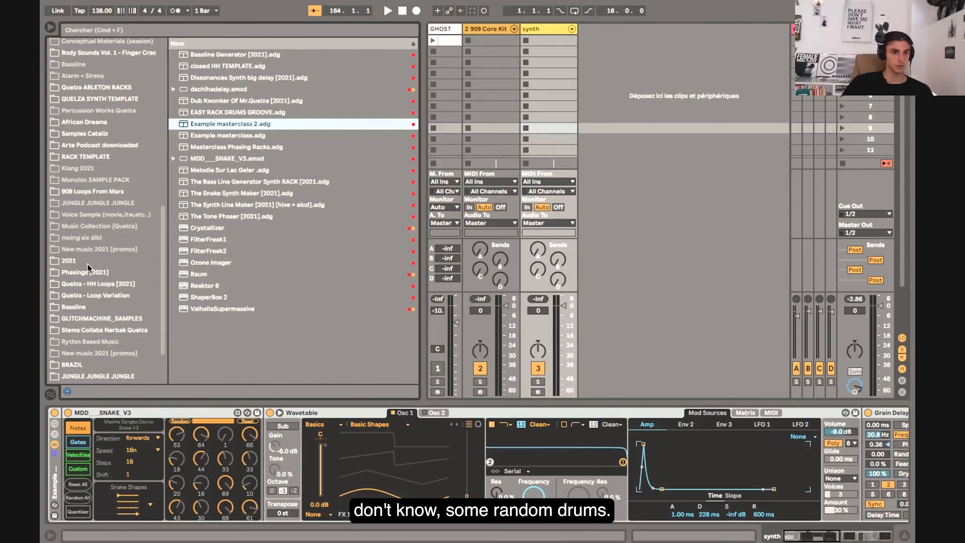
{"action": "scroll", "coordinate": [76, 289], "scroll_direction": "down", "scroll_amount": 5}
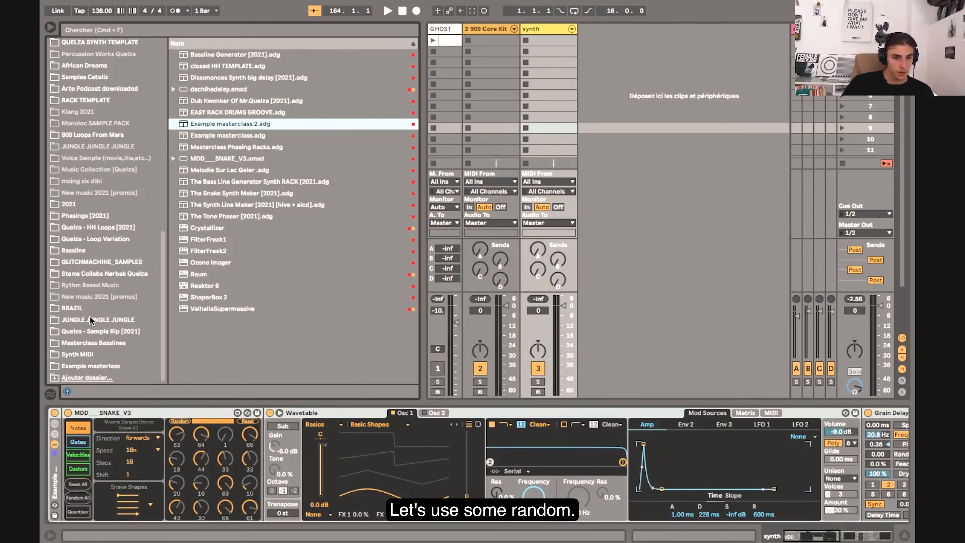
{"action": "left_click", "coordinate": [87, 308]}
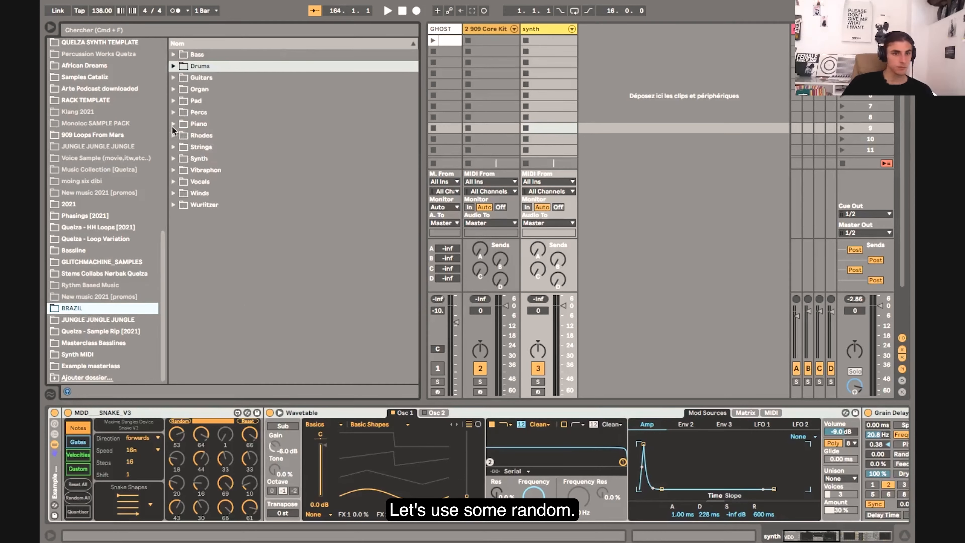
{"action": "left_click", "coordinate": [173, 112]}
{"action": "left_click", "coordinate": [211, 147]}
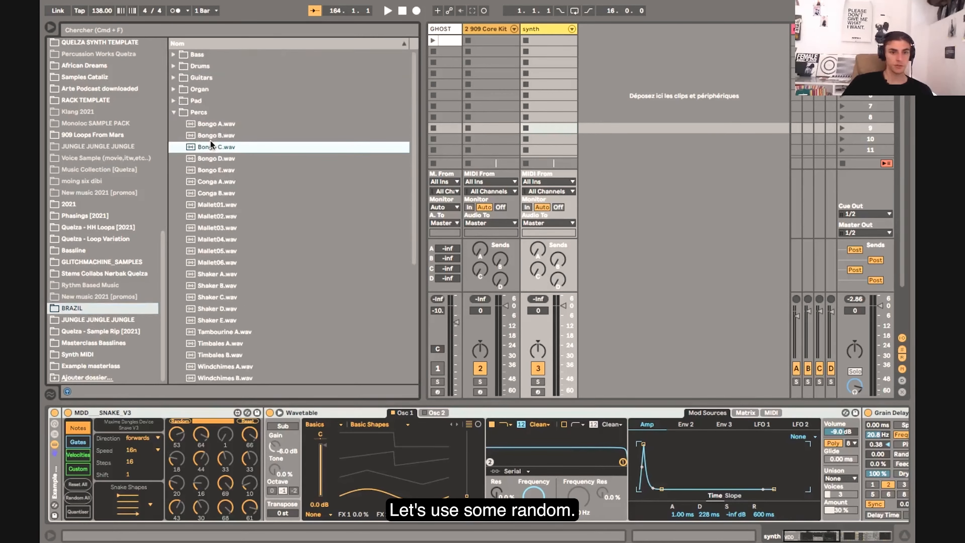
{"action": "left_click", "coordinate": [224, 238]}
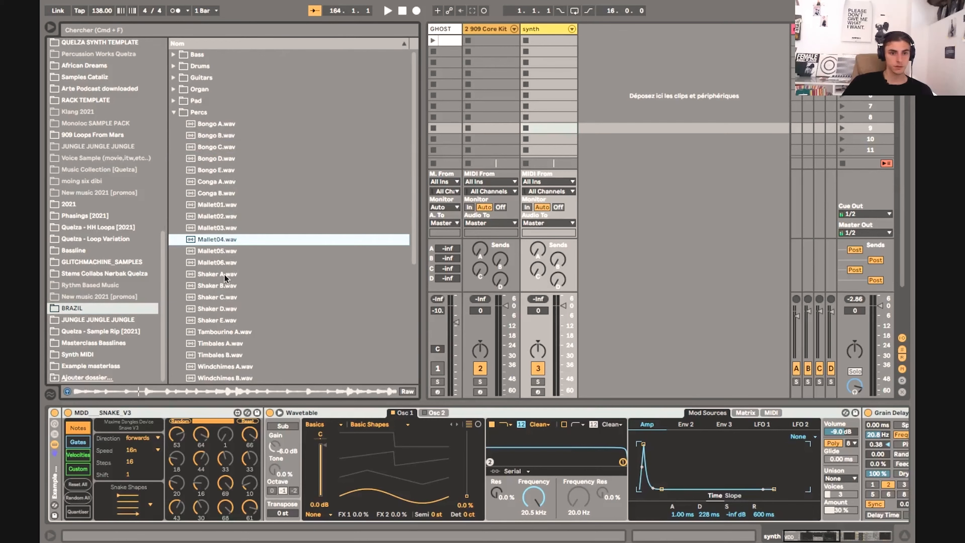
{"action": "left_click", "coordinate": [225, 274]}
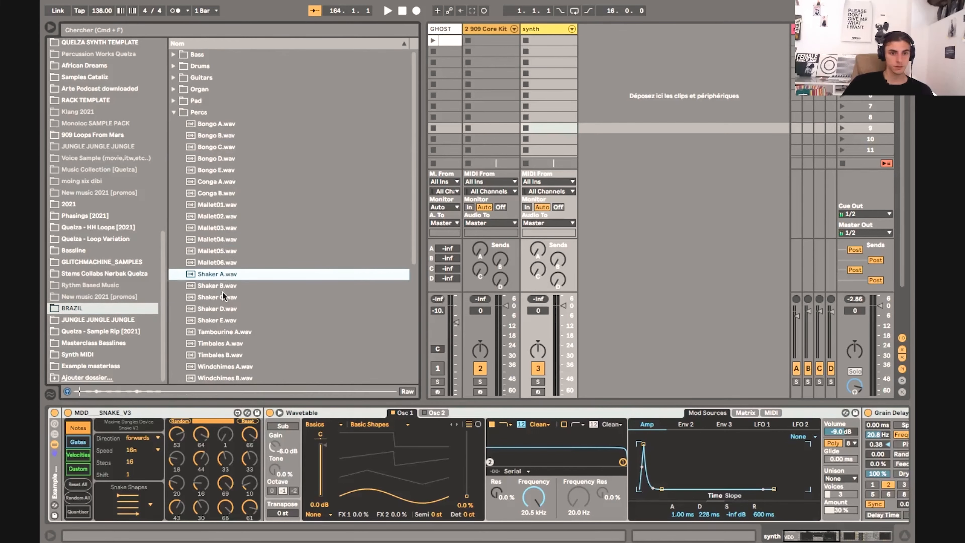
{"action": "left_click", "coordinate": [217, 321], "text": "shift"}
{"action": "left_click_drag", "start_coordinate": [218, 281], "coordinate": [589, 33]}
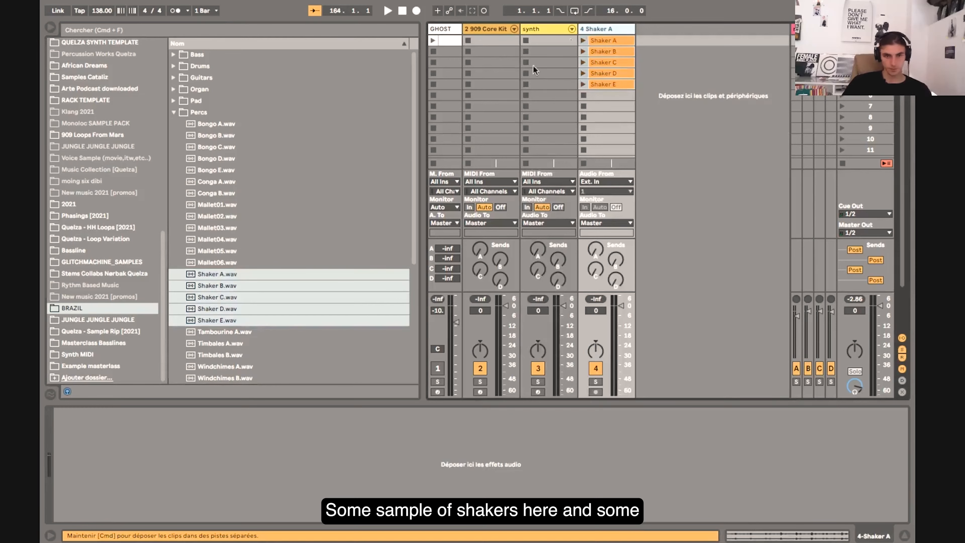
Step: Load DaDa Female 1 to 6 and DaDa Female_FX 1 from BRAZIL's Vocals folder onto a new audio track beside the shakers, and hide the browser
{"action": "scroll", "coordinate": [251, 300], "scroll_direction": "down", "scroll_amount": 5}
{"action": "left_click", "coordinate": [231, 285]}
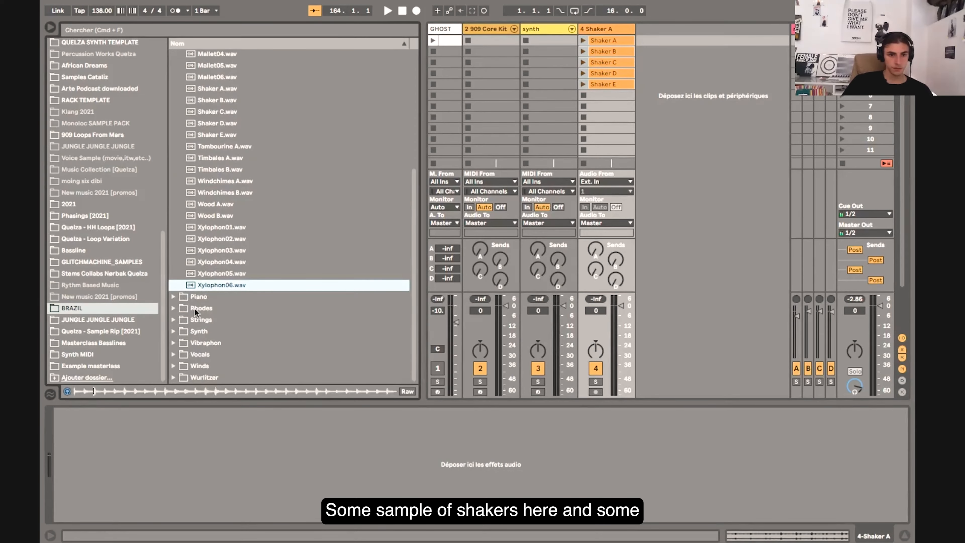
{"action": "left_click", "coordinate": [173, 297]}
{"action": "scroll", "coordinate": [204, 309], "scroll_direction": "down", "scroll_amount": 2}
{"action": "left_click", "coordinate": [174, 355]}
{"action": "left_click", "coordinate": [214, 352]}
{"action": "scroll", "coordinate": [214, 352], "scroll_direction": "down", "scroll_amount": 3}
{"action": "left_click", "coordinate": [214, 350]}
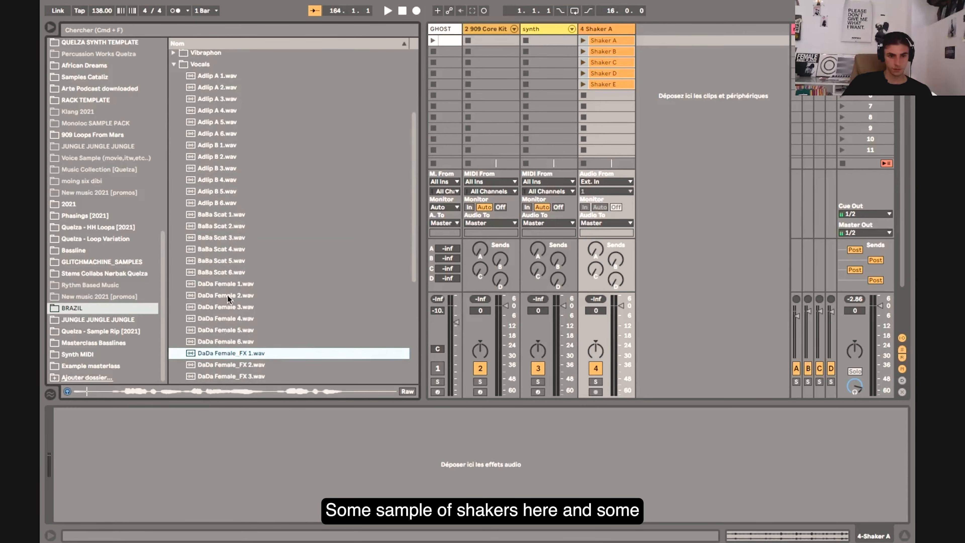
{"action": "left_click", "coordinate": [228, 284], "text": "shift"}
{"action": "left_click_drag", "start_coordinate": [202, 283], "coordinate": [679, 39]}
{"action": "left_click", "coordinate": [49, 29]}
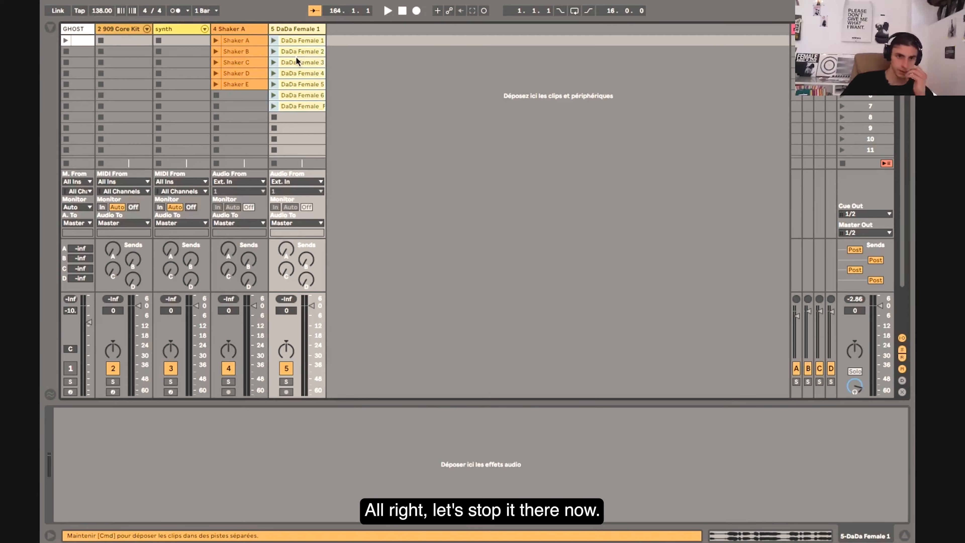
Step: Widen the GHOST track to check its clip notes and kick device, and set its volume to -4.2 dB
{"action": "left_click", "coordinate": [301, 28]}
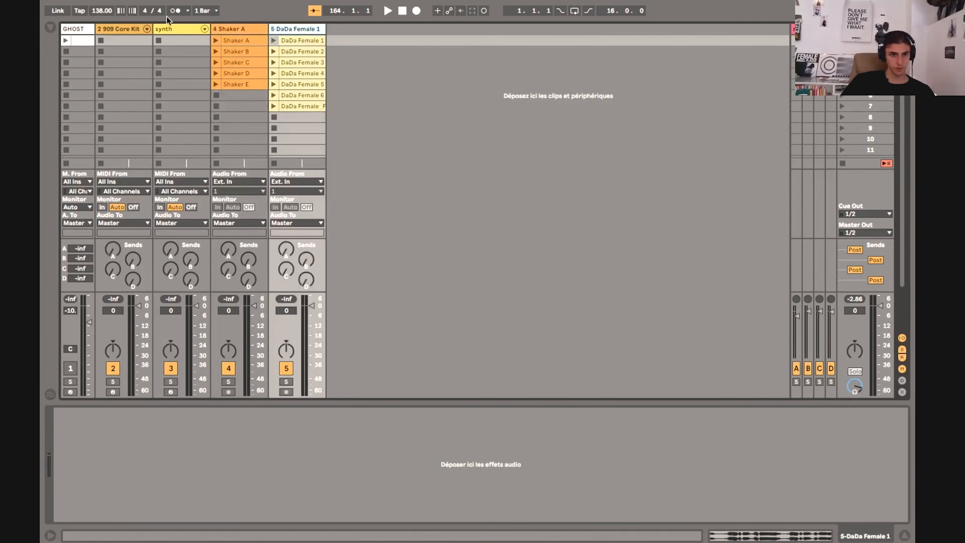
{"action": "left_click", "coordinate": [135, 29]}
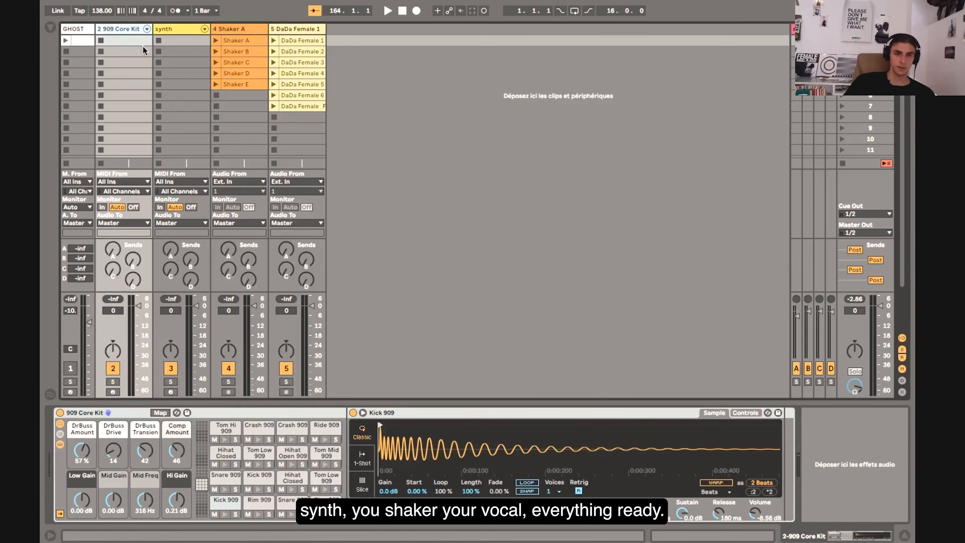
{"action": "left_click", "coordinate": [87, 26]}
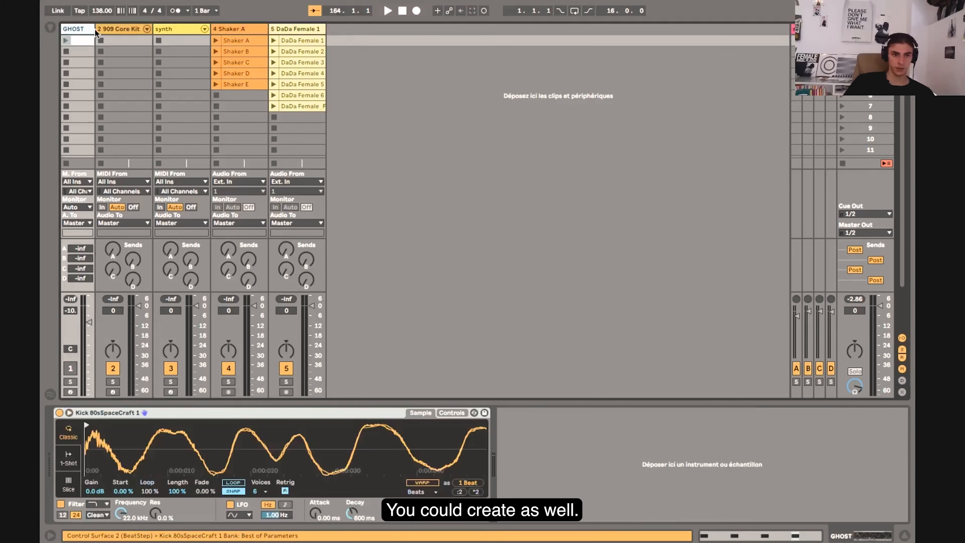
{"action": "left_click_drag", "start_coordinate": [95, 28], "coordinate": [141, 28]}
{"action": "left_click", "coordinate": [109, 42]}
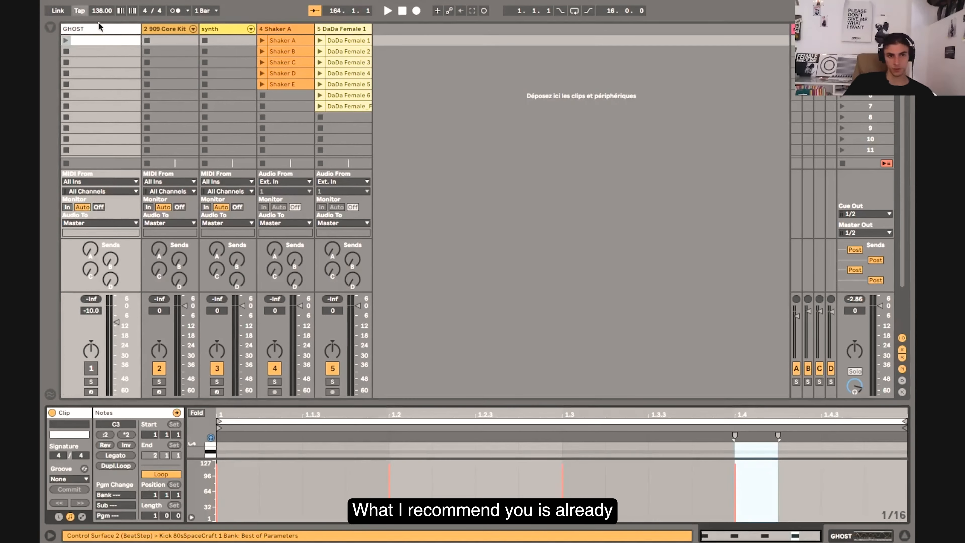
{"action": "left_click_drag", "start_coordinate": [301, 403], "coordinate": [303, 325]}
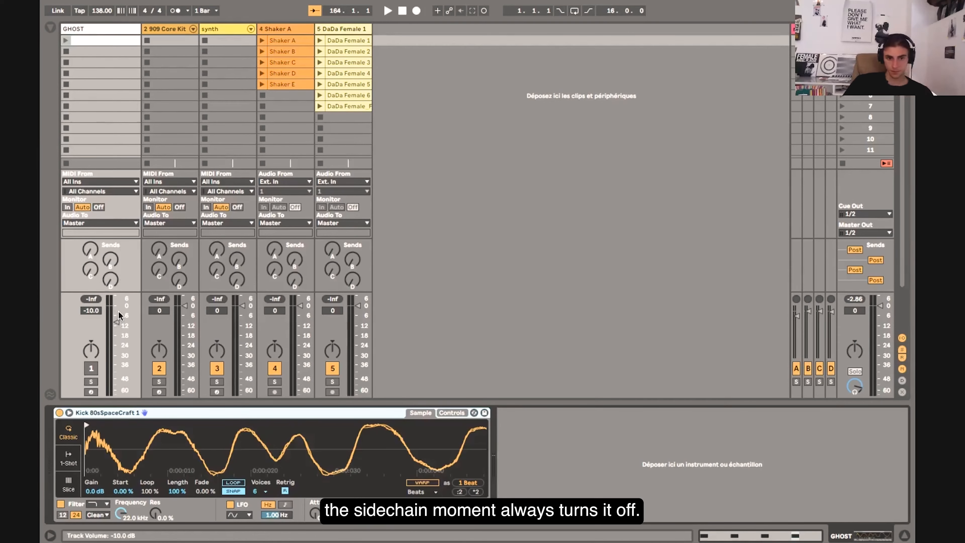
{"action": "left_click", "coordinate": [118, 312]}
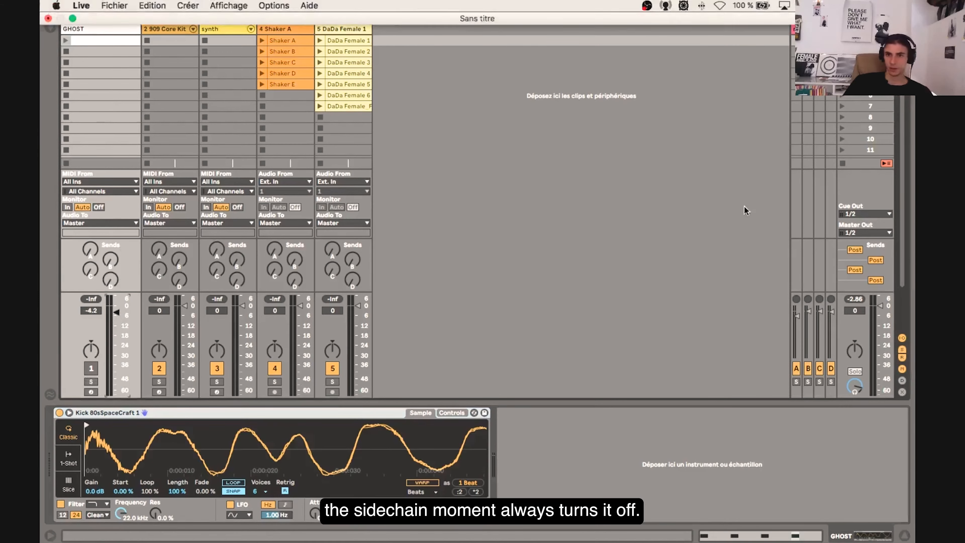
Step: Widen return tracks A to D so their names and mixer controls can be read
{"action": "left_click_drag", "start_coordinate": [794, 29], "coordinate": [702, 34]}
{"action": "left_click_drag", "start_coordinate": [803, 30], "coordinate": [688, 30]}
{"action": "left_click_drag", "start_coordinate": [814, 30], "coordinate": [710, 37]}
{"action": "left_click_drag", "start_coordinate": [828, 30], "coordinate": [689, 45]}
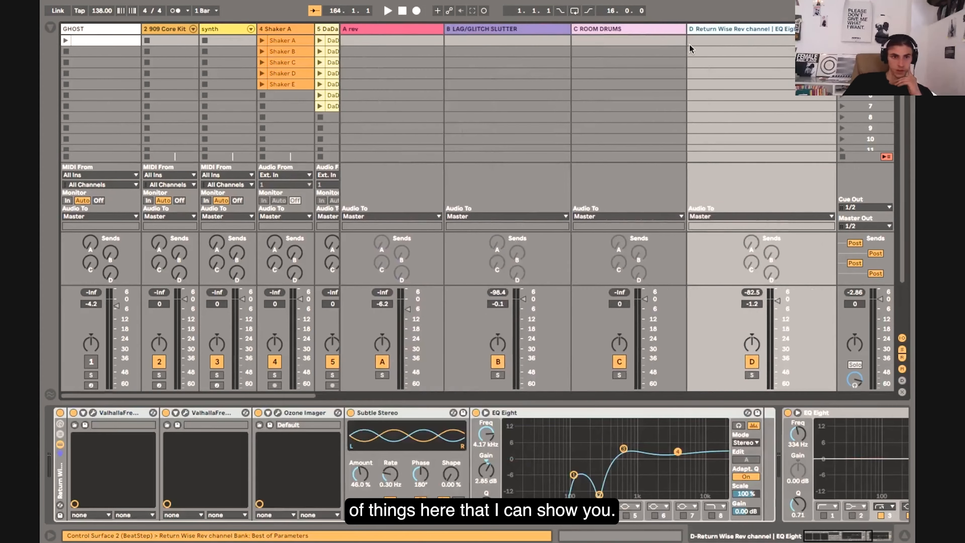
Step: Create a one-bar MIDI clip on the 909 Core Kit track with a Hihat Closed 909 note on each of the four beats
{"action": "double_click", "coordinate": [173, 40]}
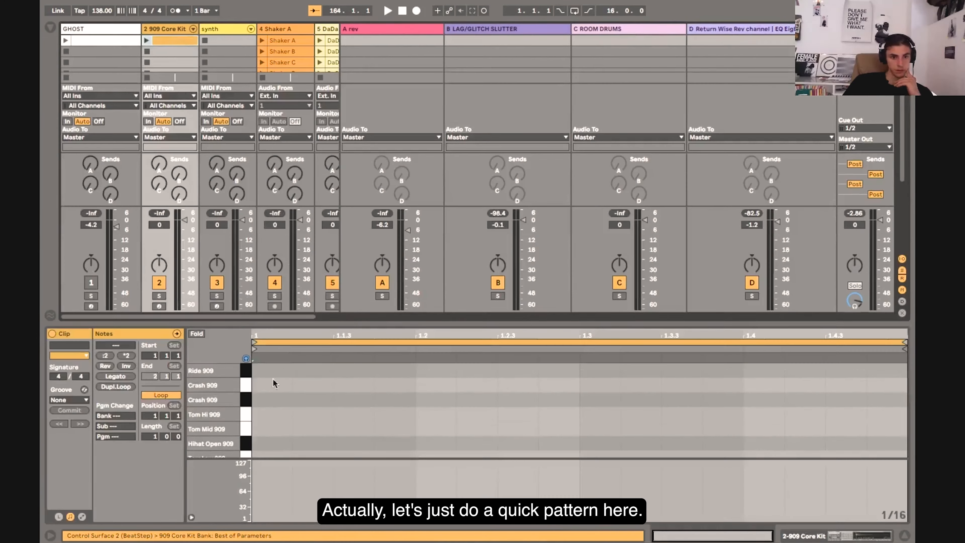
{"action": "scroll", "coordinate": [261, 411], "scroll_direction": "up", "scroll_amount": 5}
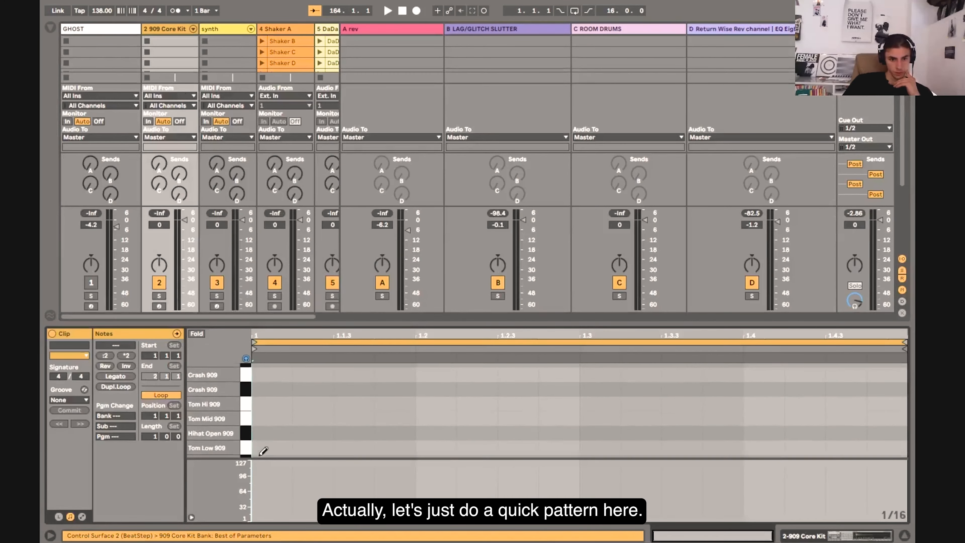
{"action": "scroll", "coordinate": [265, 440], "scroll_direction": "down", "scroll_amount": 3}
{"action": "left_click", "coordinate": [266, 436]}
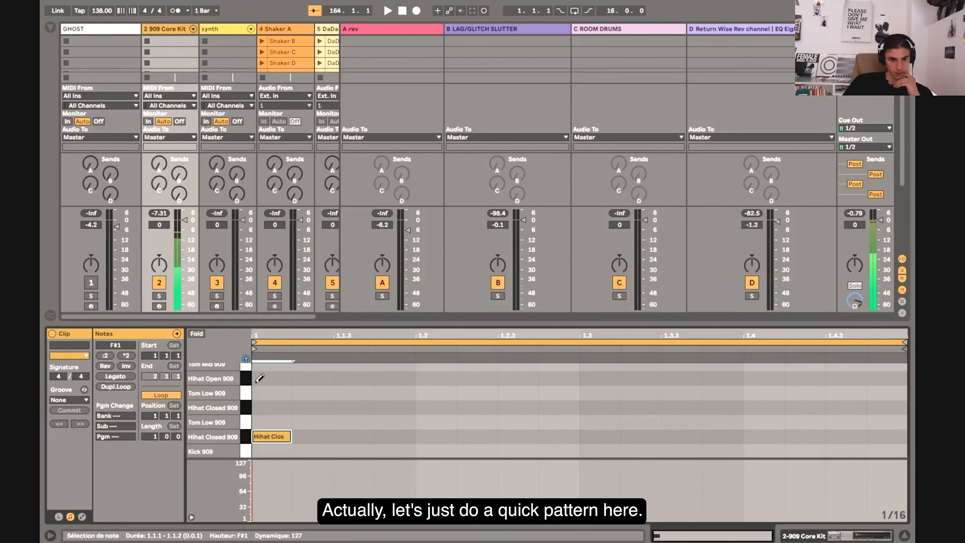
{"action": "left_click", "coordinate": [436, 436]}
{"action": "left_click", "coordinate": [604, 423]}
{"action": "left_click_drag", "start_coordinate": [594, 420], "coordinate": [599, 436]}
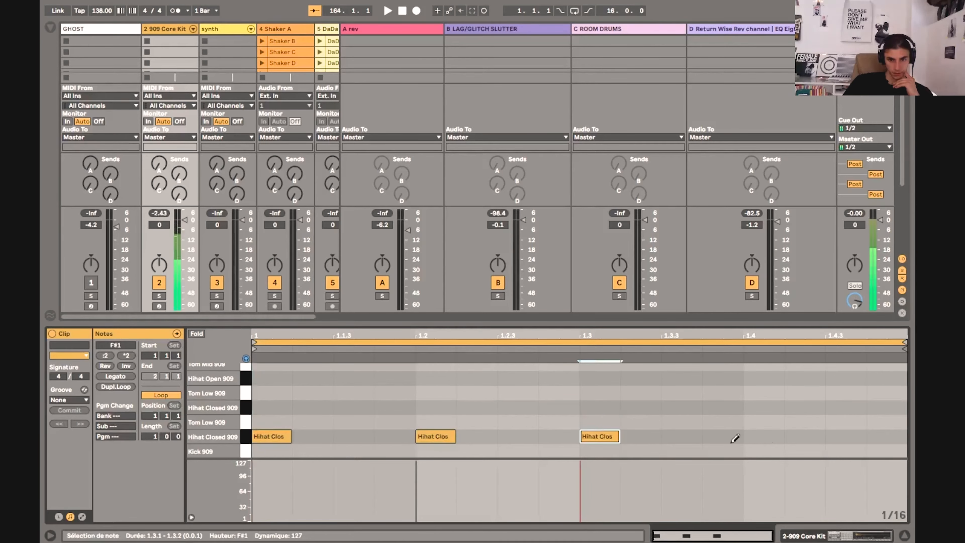
{"action": "left_click", "coordinate": [763, 436]}
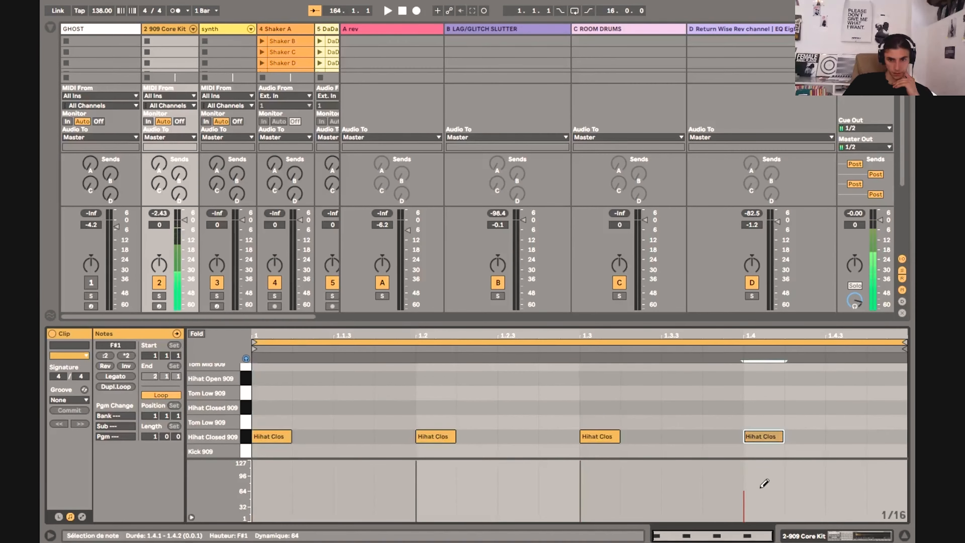
Step: Narrow the A rev return and play the hi-hat clip, setting the volume to -2.0 dB on 909 Core Kit and -10.7 dB on synth
{"action": "double_click", "coordinate": [176, 29]}
{"action": "left_click", "coordinate": [417, 33]}
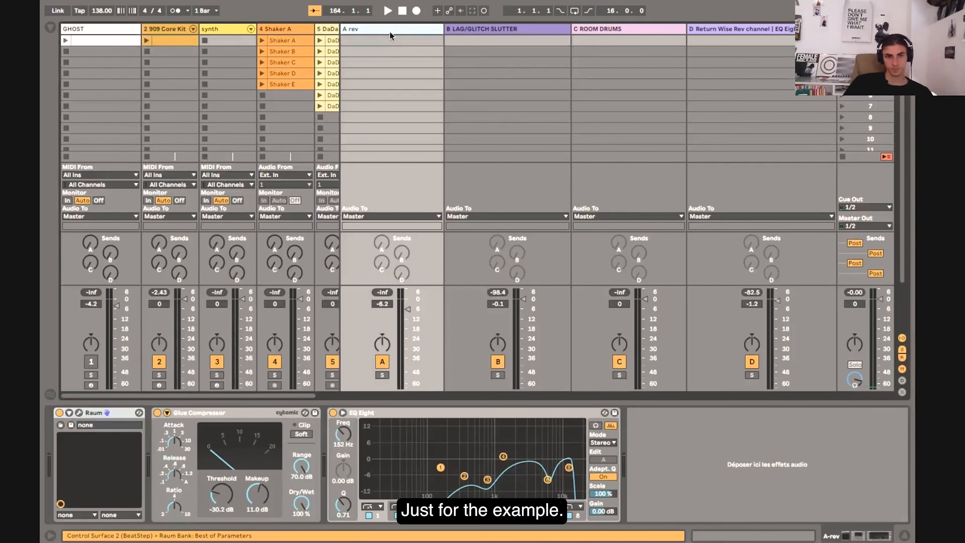
{"action": "left_click_drag", "start_coordinate": [340, 23], "coordinate": [527, 46]}
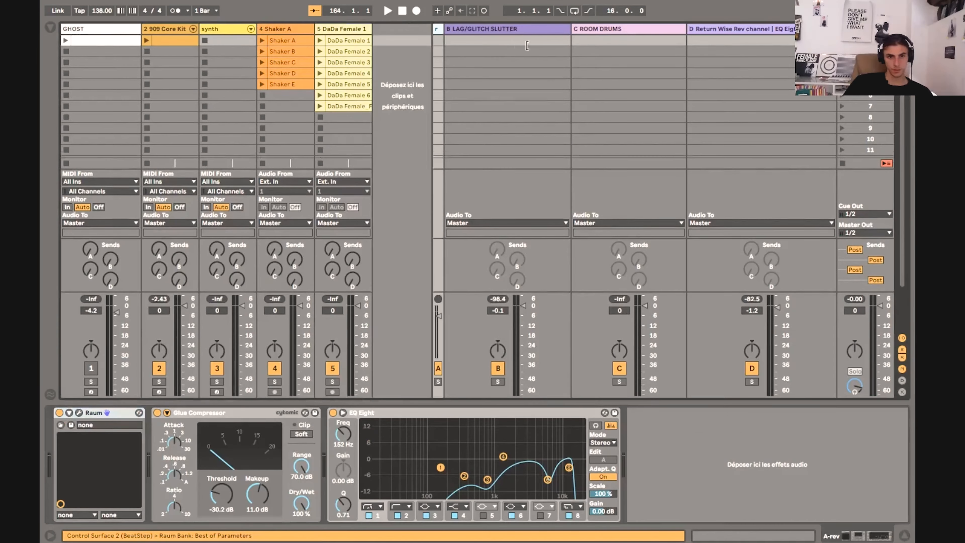
{"action": "left_click", "coordinate": [146, 40]}
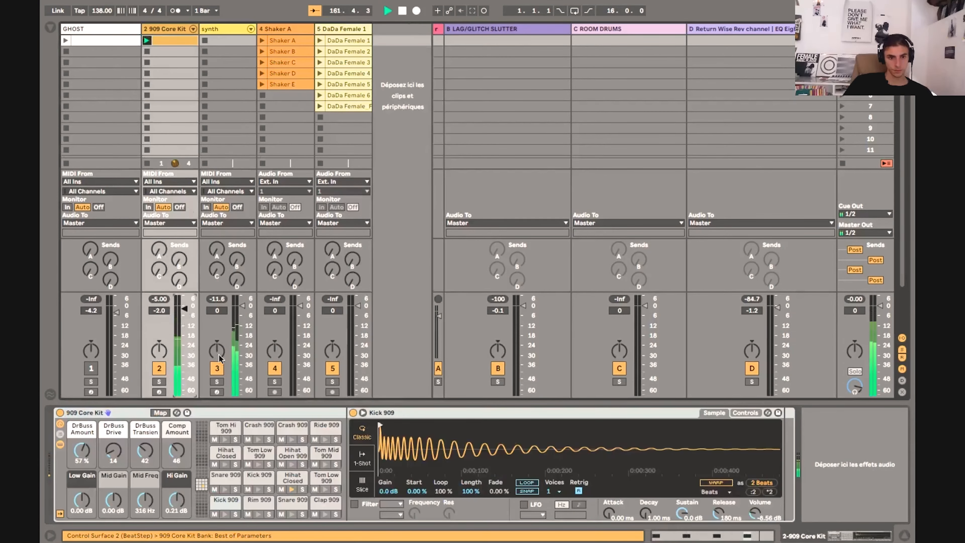
{"action": "left_click_drag", "start_coordinate": [242, 306], "coordinate": [240, 325]}
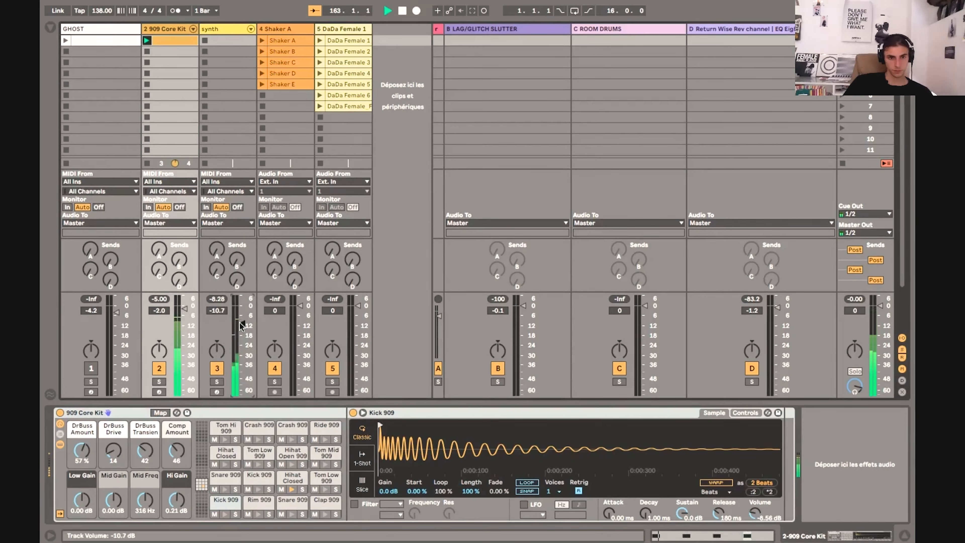
Step: Stop playback and widen the A rev return, then check its Raum reverb settings and expand the Glue Compressor's sidechain section
{"action": "left_click", "coordinate": [456, 29]}
{"action": "left_click_drag", "start_coordinate": [433, 30], "coordinate": [395, 29]}
{"action": "key", "text": "space"}
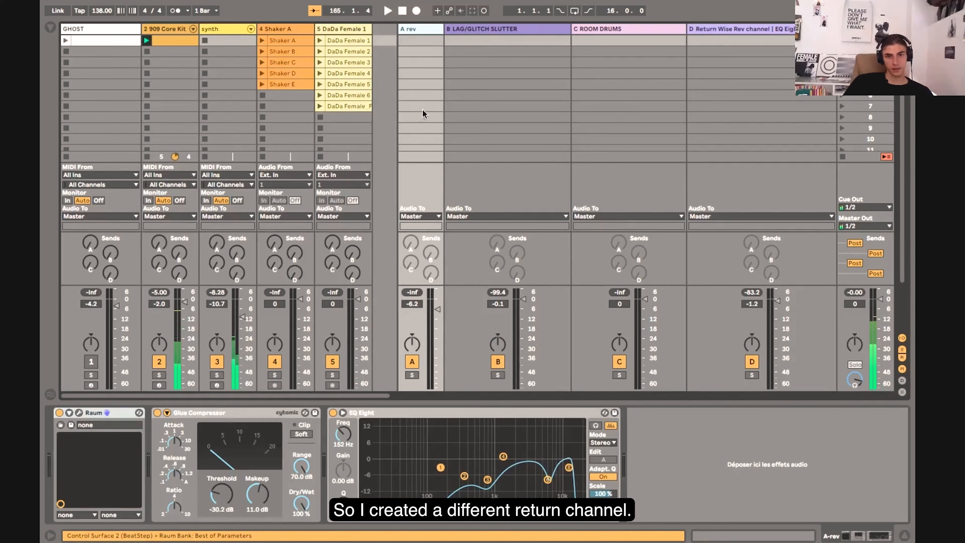
{"action": "double_click", "coordinate": [415, 30]}
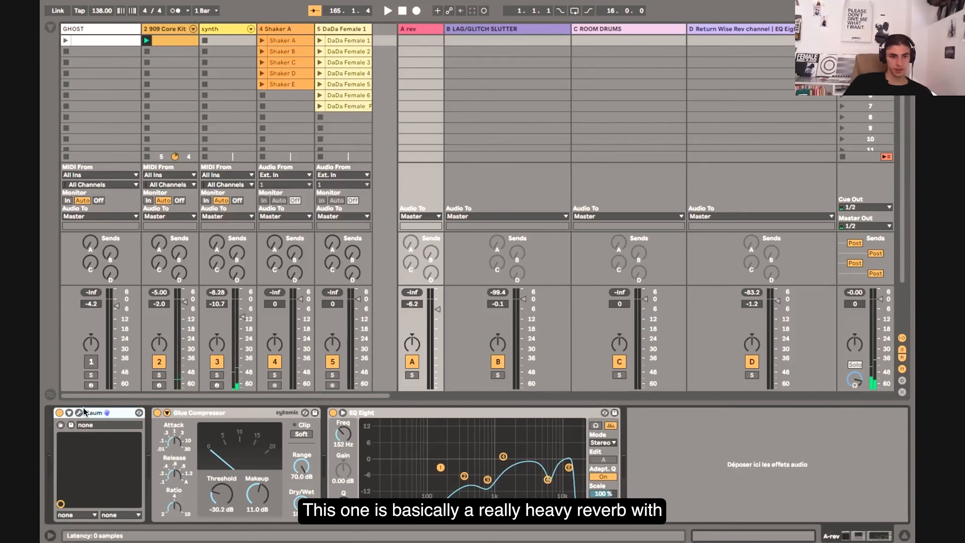
{"action": "left_click", "coordinate": [78, 413]}
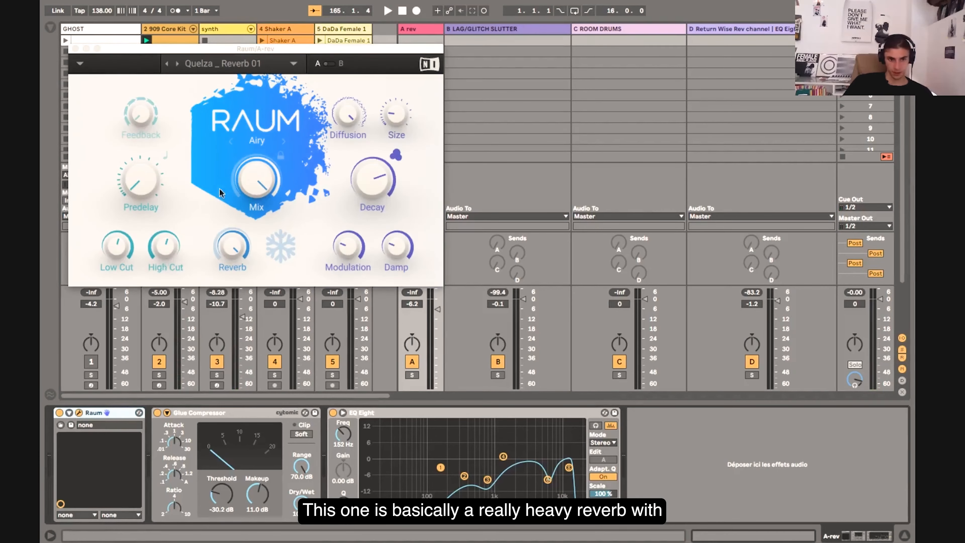
{"action": "left_click", "coordinate": [75, 49]}
{"action": "left_click", "coordinate": [166, 412]}
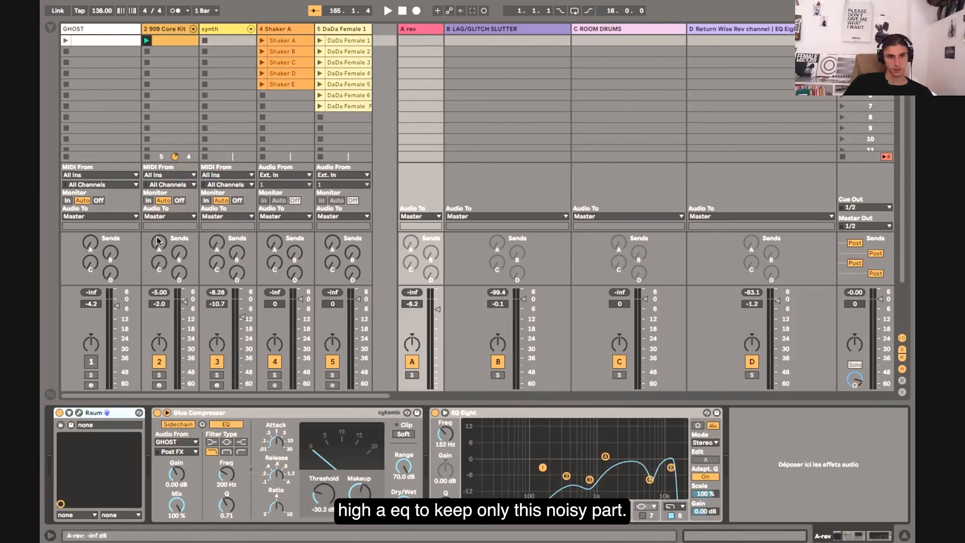
Step: Send the playing 909 Core Kit track to return A and compare the A rev sound with EQ Eight off and on
{"action": "key", "text": "space"}
{"action": "left_click_drag", "start_coordinate": [155, 246], "coordinate": [155, 249]}
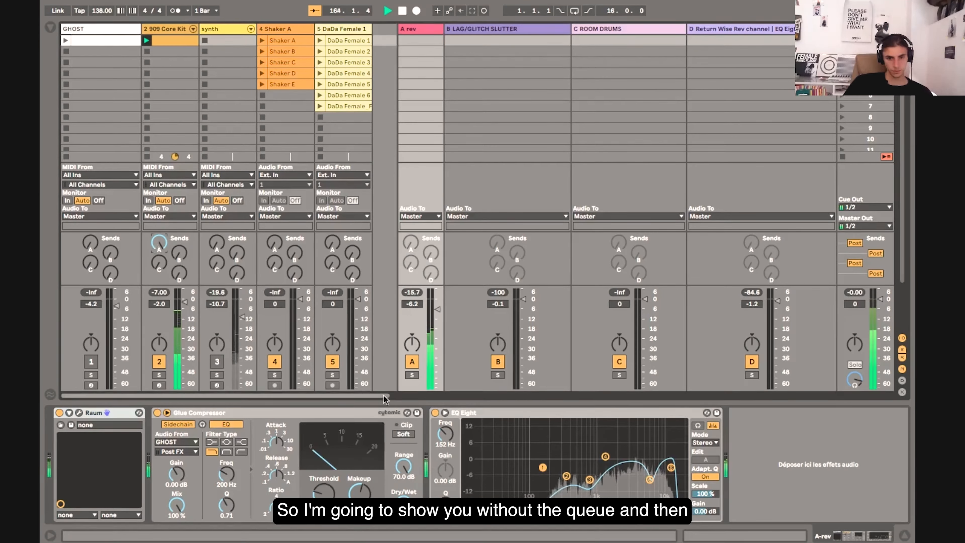
{"action": "left_click", "coordinate": [435, 412]}
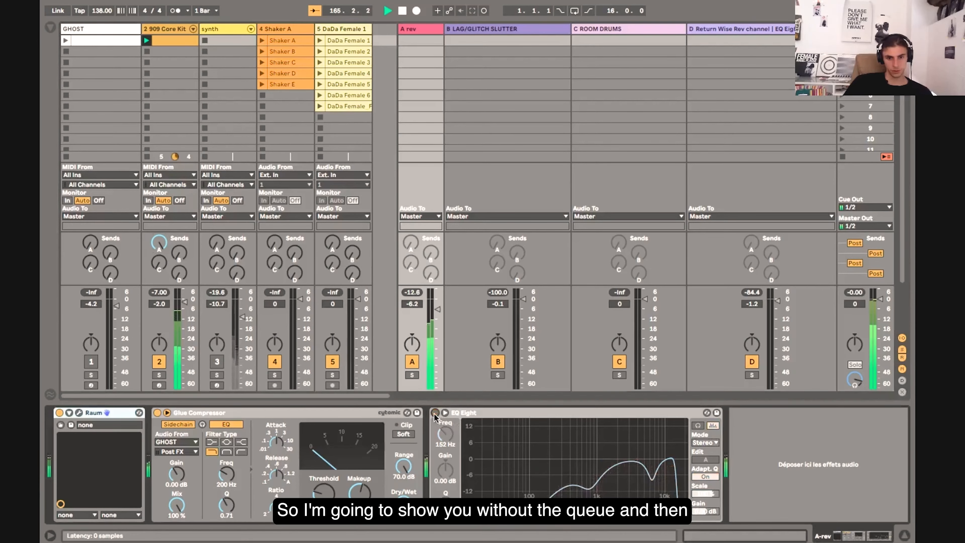
{"action": "left_click", "coordinate": [435, 413]}
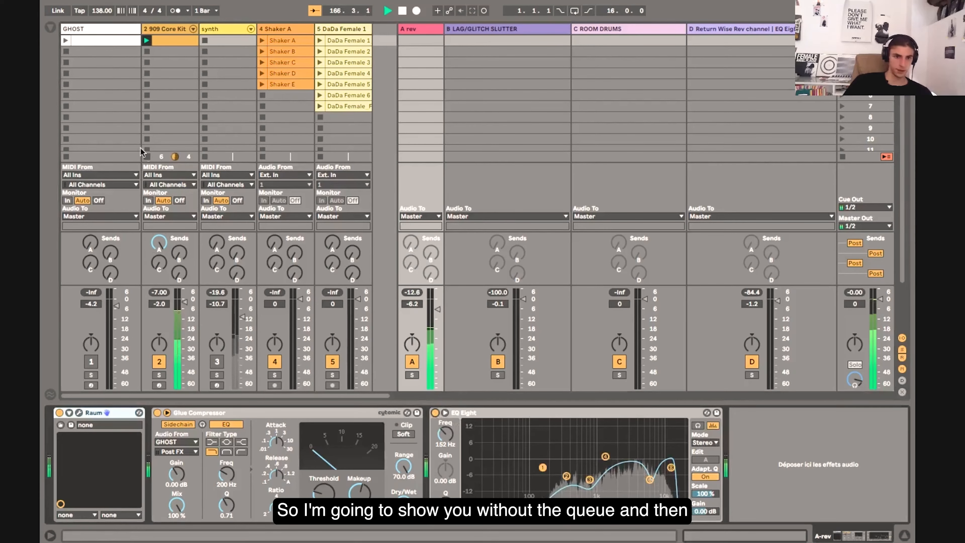
Step: Launch the GHOST clip and show the A rev return's Glue Compressor being side-chained by it
{"action": "left_click", "coordinate": [77, 39]}
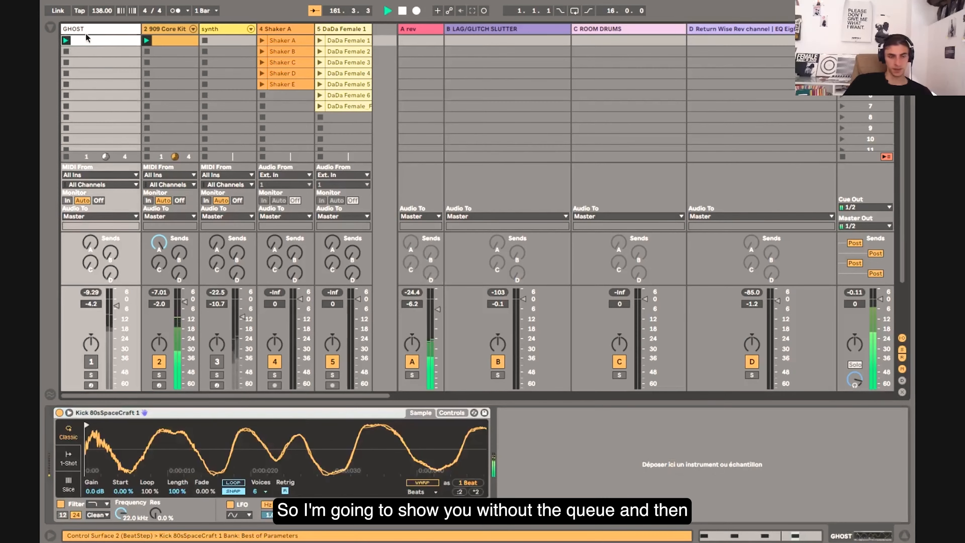
{"action": "left_click", "coordinate": [422, 33]}
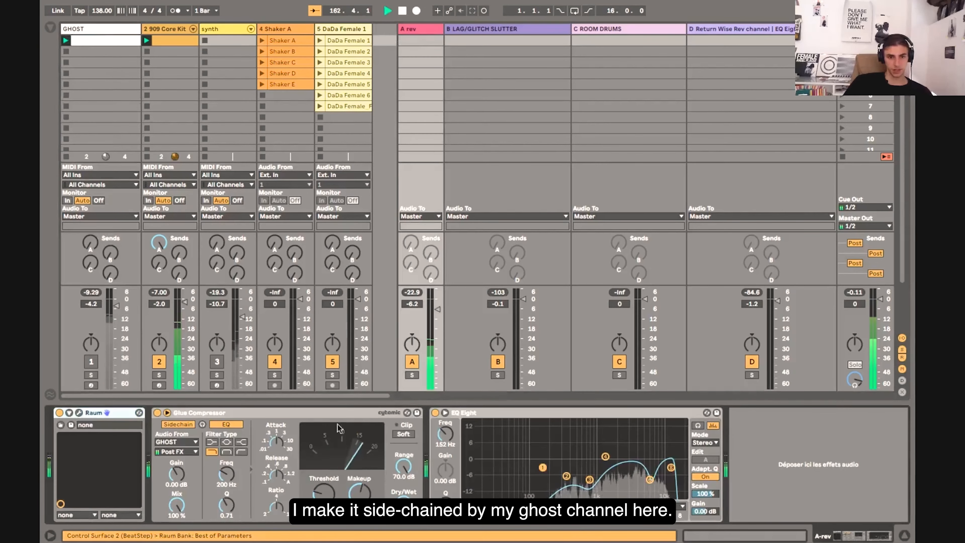
Step: Stop playback and check the B LAG/GLITCH SLUTTER return's effect chain, including the ValhallaSpaceModulator settings
{"action": "left_click", "coordinate": [88, 28]}
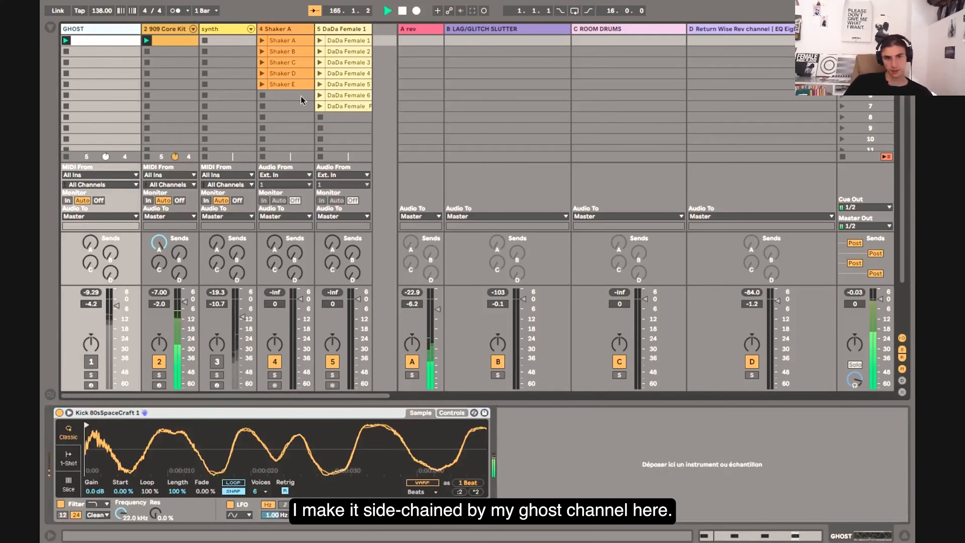
{"action": "key", "text": "space"}
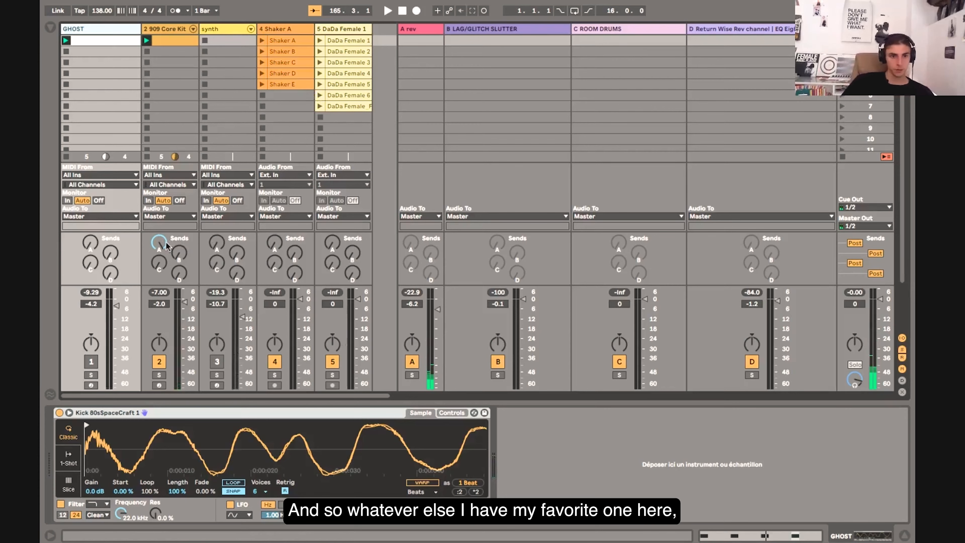
{"action": "left_click", "coordinate": [468, 28]}
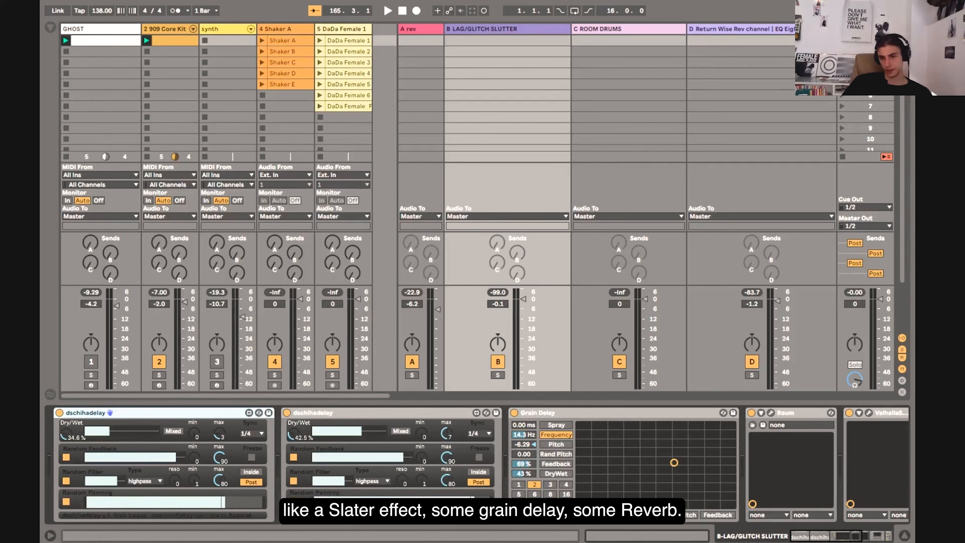
{"action": "scroll", "coordinate": [524, 415], "scroll_direction": "right", "scroll_amount": 5}
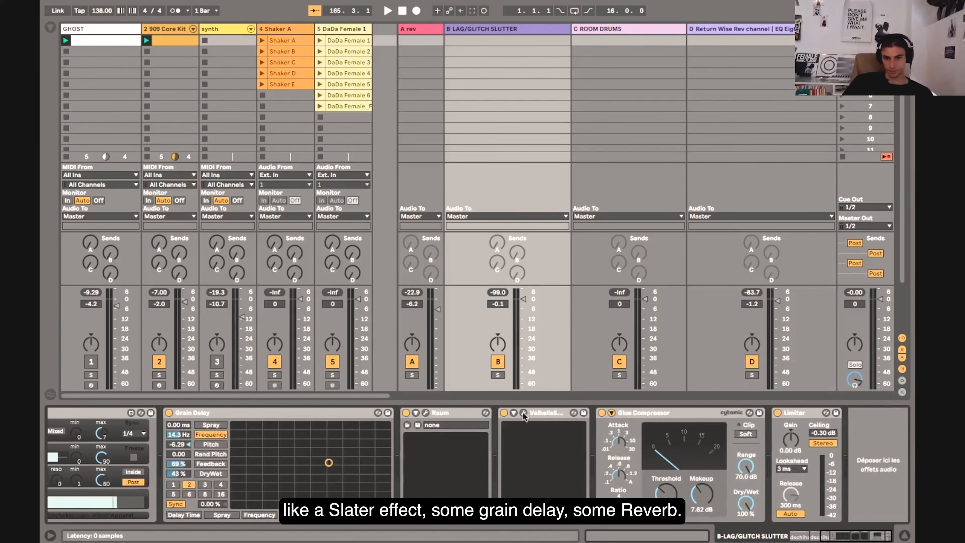
{"action": "left_click", "coordinate": [523, 414]}
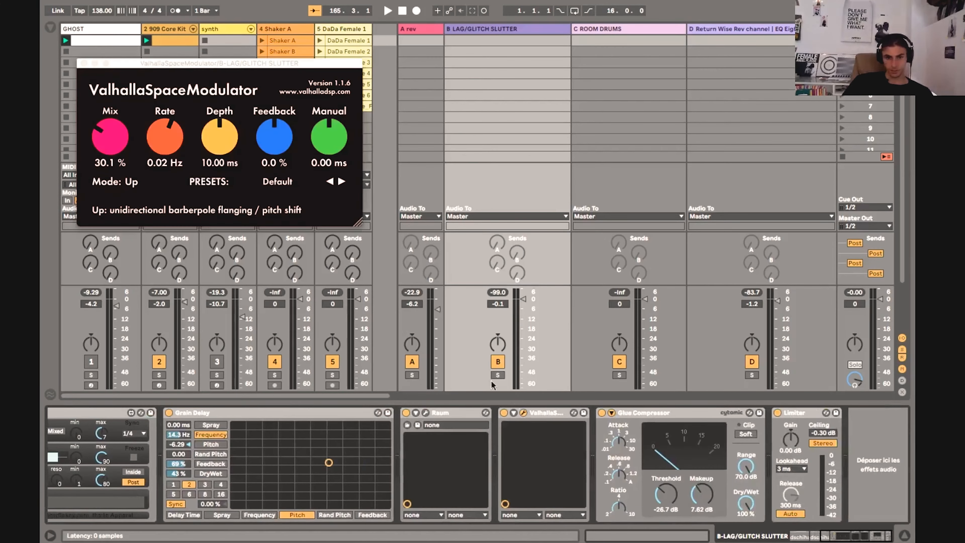
{"action": "left_click", "coordinate": [84, 63]}
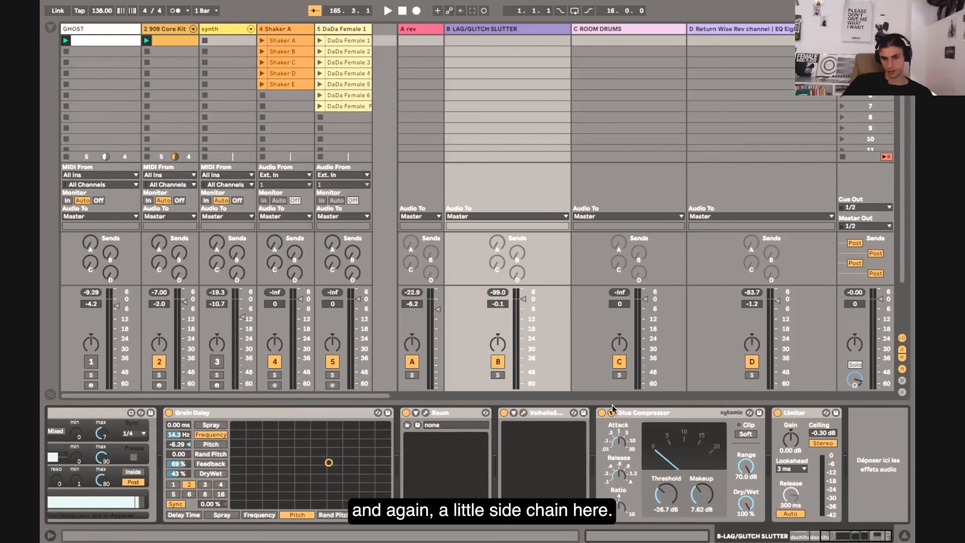
Step: Expand the sidechain section of return B's Glue Compressor and narrow the B LAG/GLITCH SLUTTER return track
{"action": "left_click", "coordinate": [611, 412]}
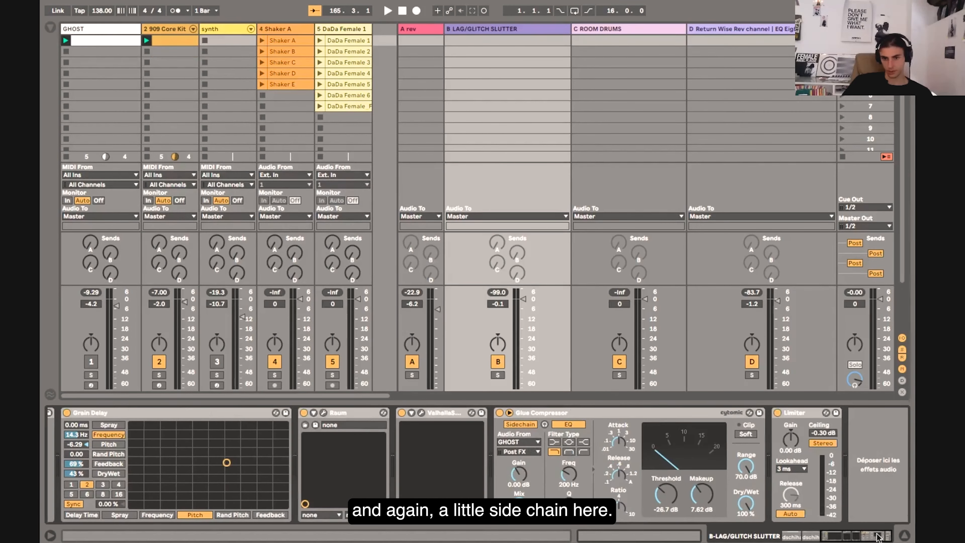
{"action": "scroll", "coordinate": [769, 448], "scroll_direction": "right", "scroll_amount": 3}
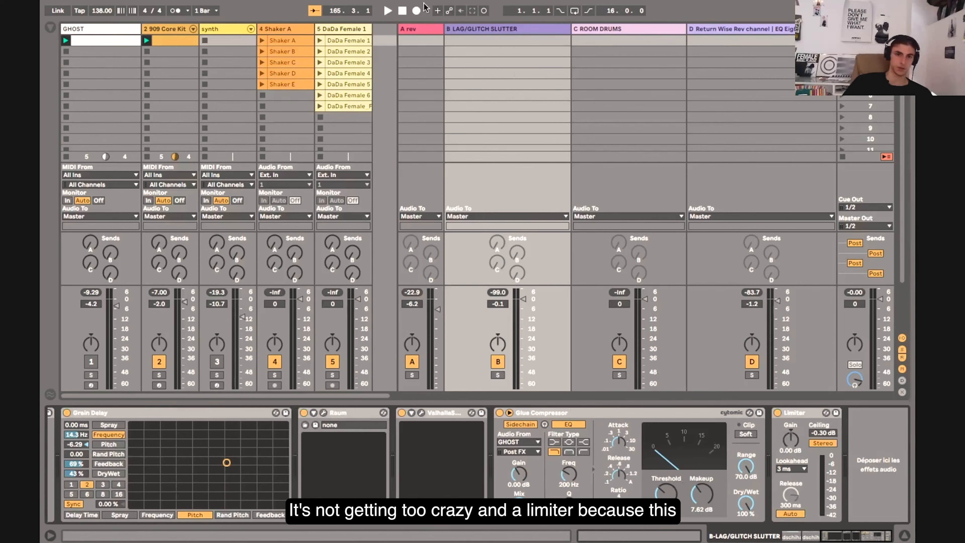
{"action": "left_click_drag", "start_coordinate": [447, 27], "coordinate": [514, 28]}
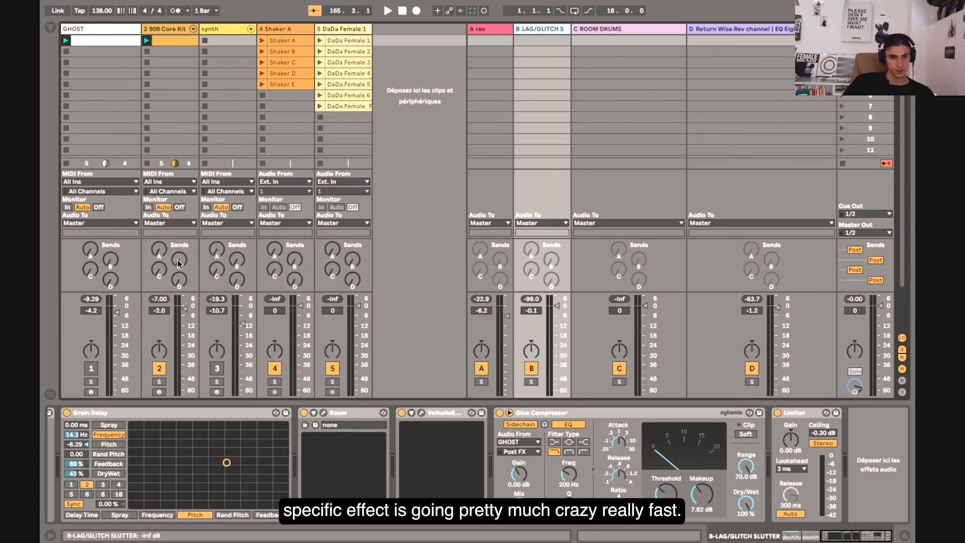
Step: Audition return B during playback by raising 909 Core Kit's send B, resetting it and stopping
{"action": "key", "text": "space"}
{"action": "left_click_drag", "start_coordinate": [180, 262], "coordinate": [181, 261]}
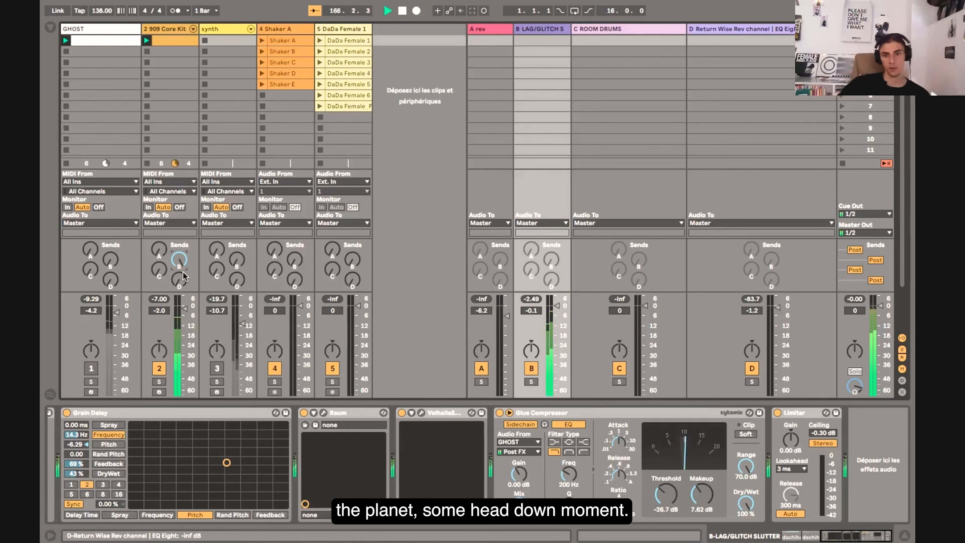
{"action": "left_click_drag", "start_coordinate": [181, 263], "coordinate": [180, 323]}
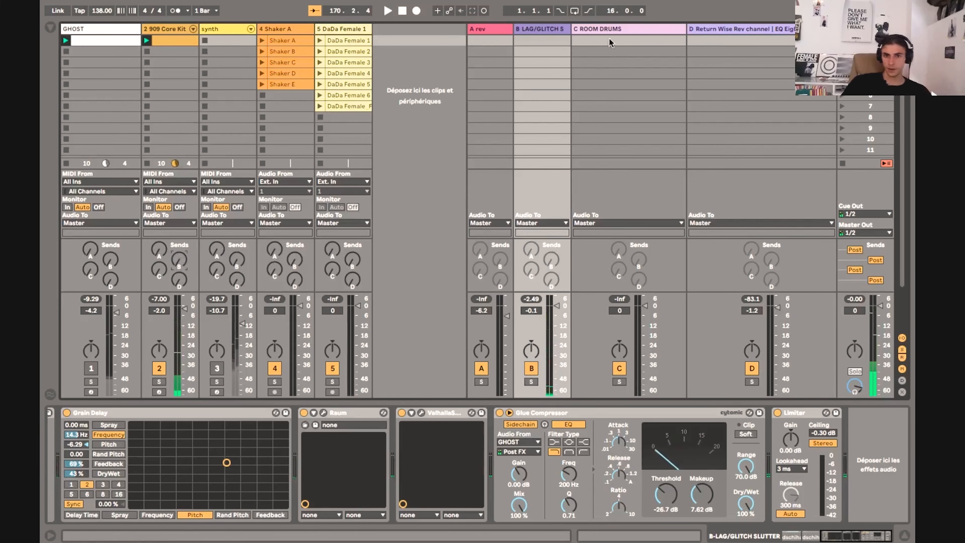
Step: Check the C ROOM DRUMS return's devices and its Raum reverb with the Room BREAKBEAT preset, including the predelay
{"action": "left_click", "coordinate": [595, 29]}
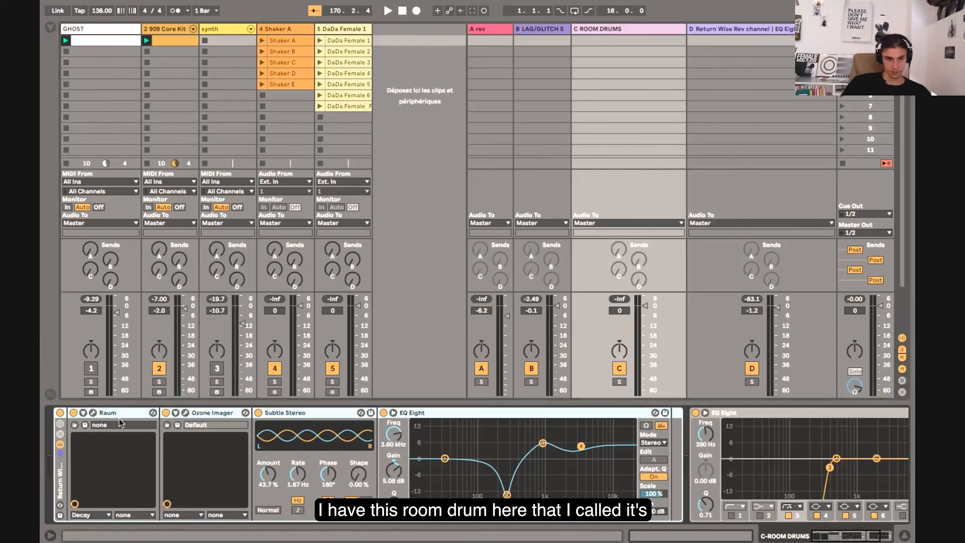
{"action": "left_click", "coordinate": [93, 413]}
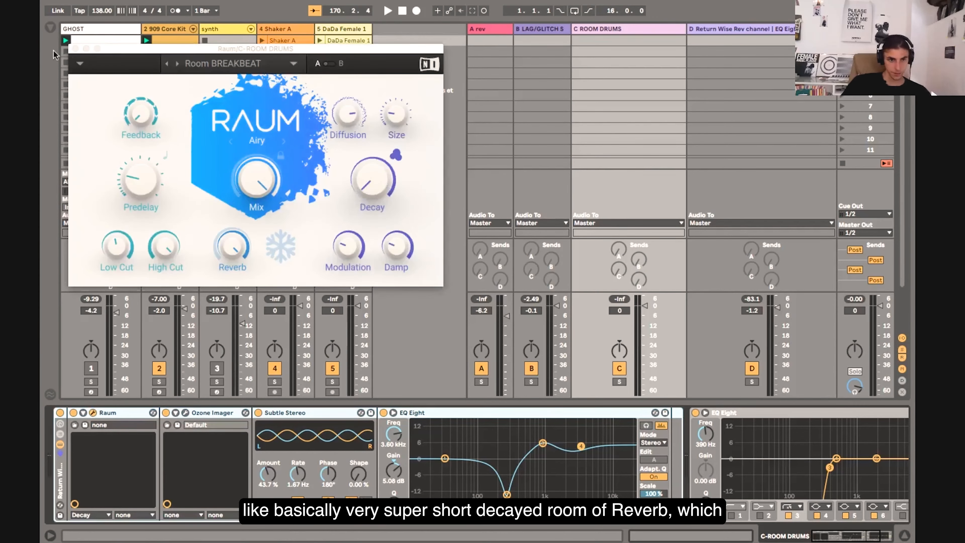
{"action": "left_click", "coordinate": [75, 48]}
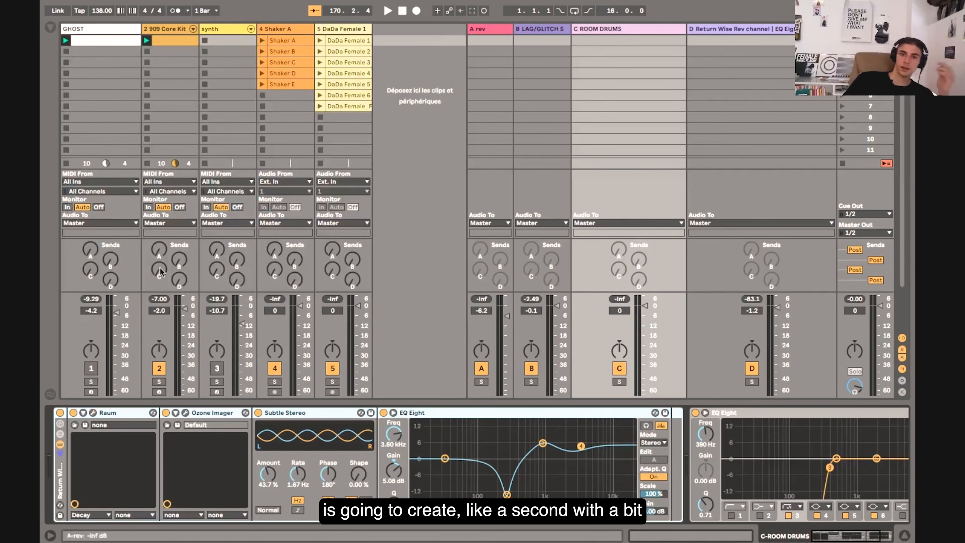
{"action": "left_click", "coordinate": [93, 413]}
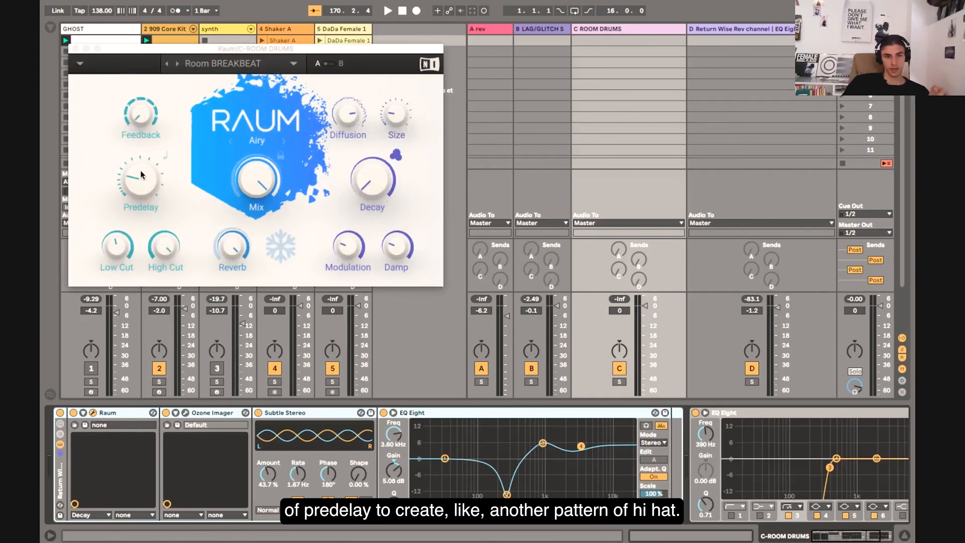
{"action": "left_click", "coordinate": [74, 49]}
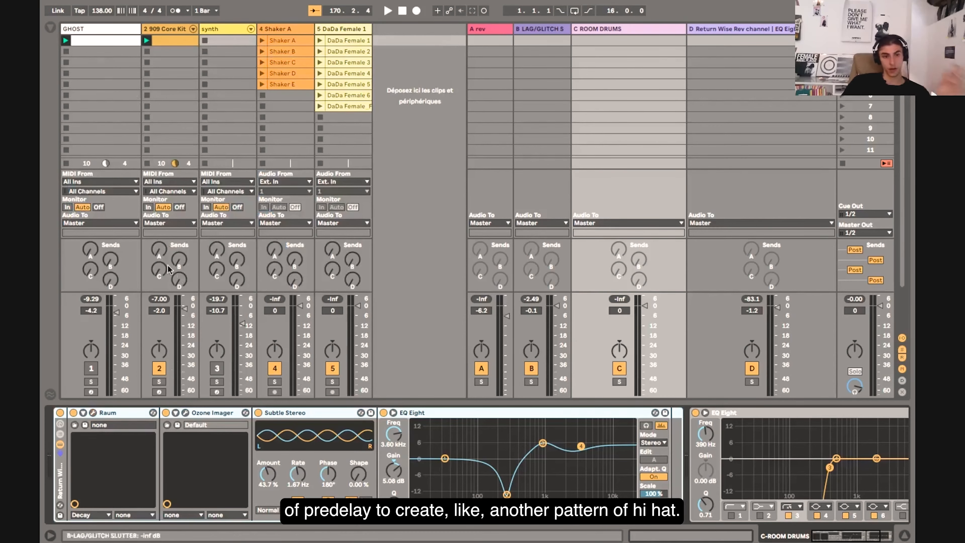
Step: Audition the C ROOM DRUMS return with 909 Core Kit, and with the synth track activated
{"action": "key", "text": "space"}
{"action": "left_click_drag", "start_coordinate": [155, 275], "coordinate": [155, 259]}
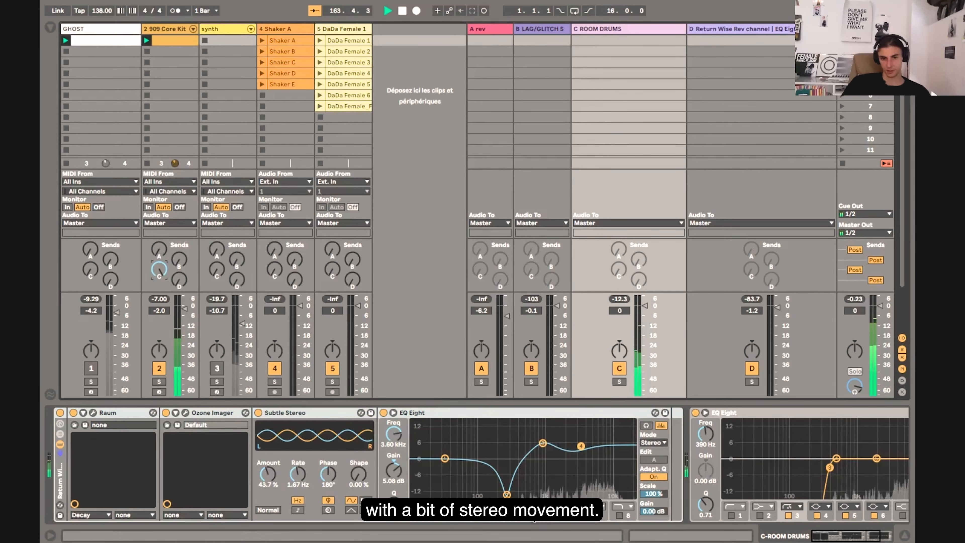
{"action": "mouse_move", "coordinate": [836, 535]}
{"action": "left_mouse_down"}
{"action": "mouse_move", "coordinate": [866, 535]}
{"action": "mouse_move", "coordinate": [816, 535]}
{"action": "left_mouse_up"}
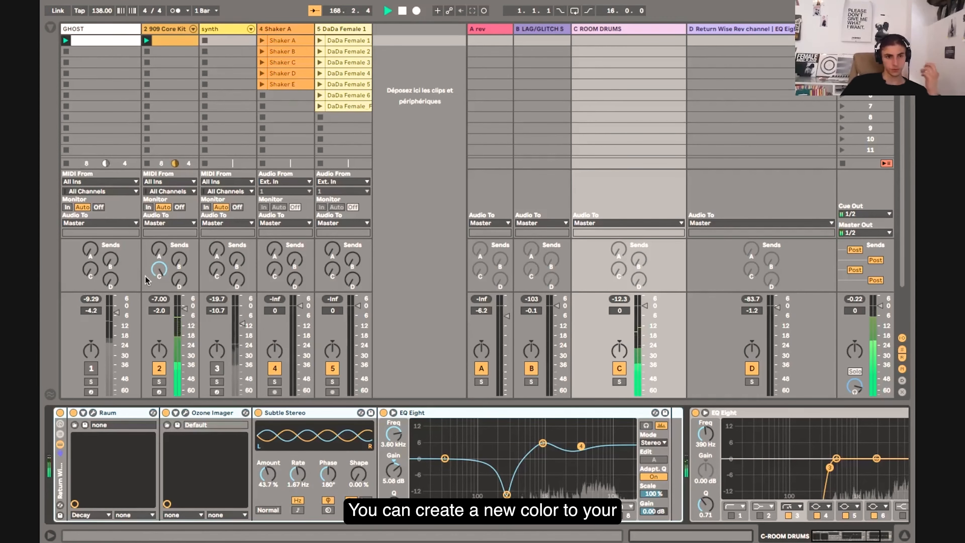
{"action": "left_click", "coordinate": [212, 366]}
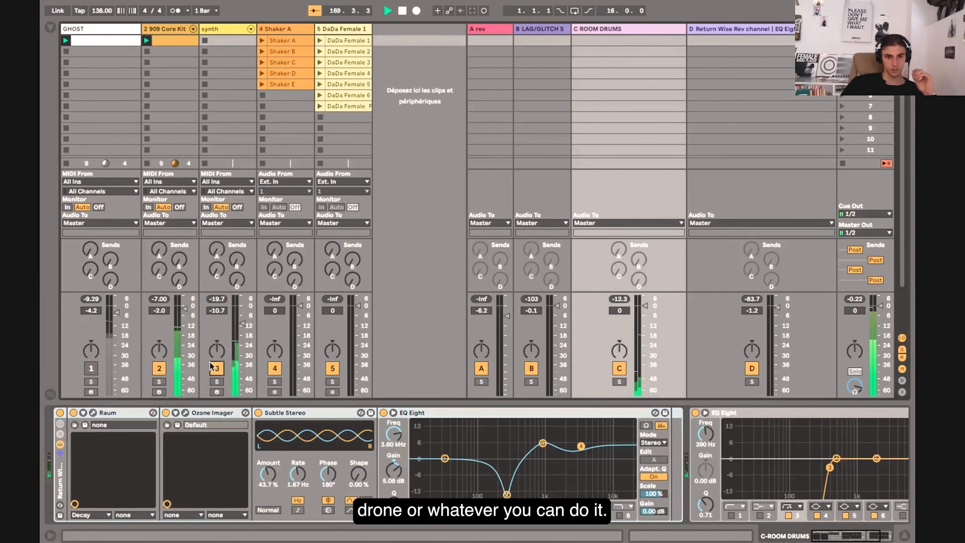
{"action": "left_click", "coordinate": [216, 270]}
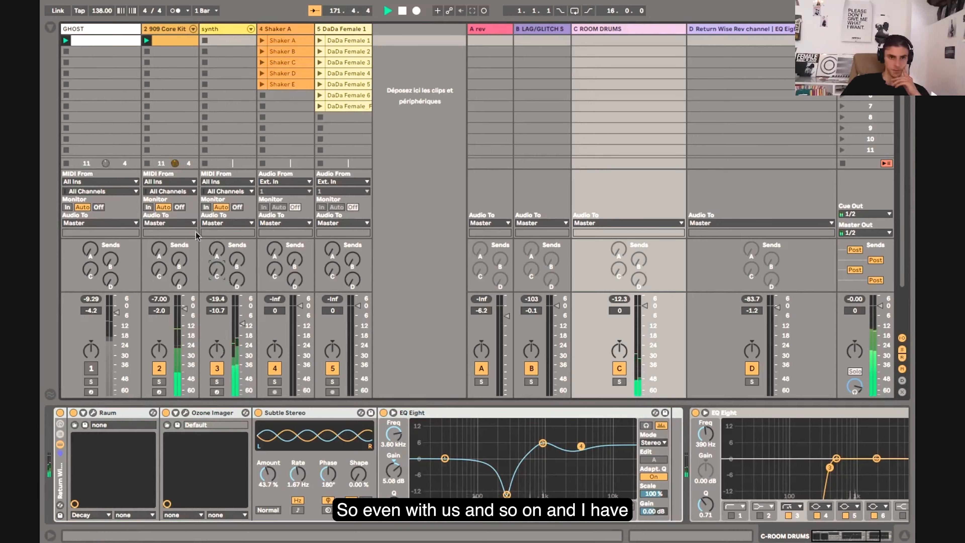
Step: Stop playback and check the ValhallaFreqEcho and Ozone Imager settings on the D Return Wise Rev channel
{"action": "left_click", "coordinate": [698, 32]}
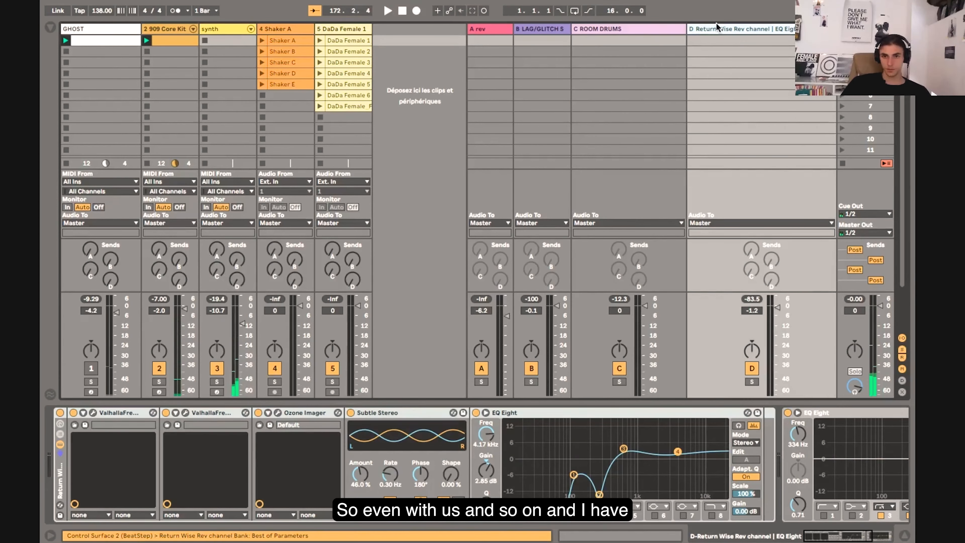
{"action": "left_click", "coordinate": [92, 413]}
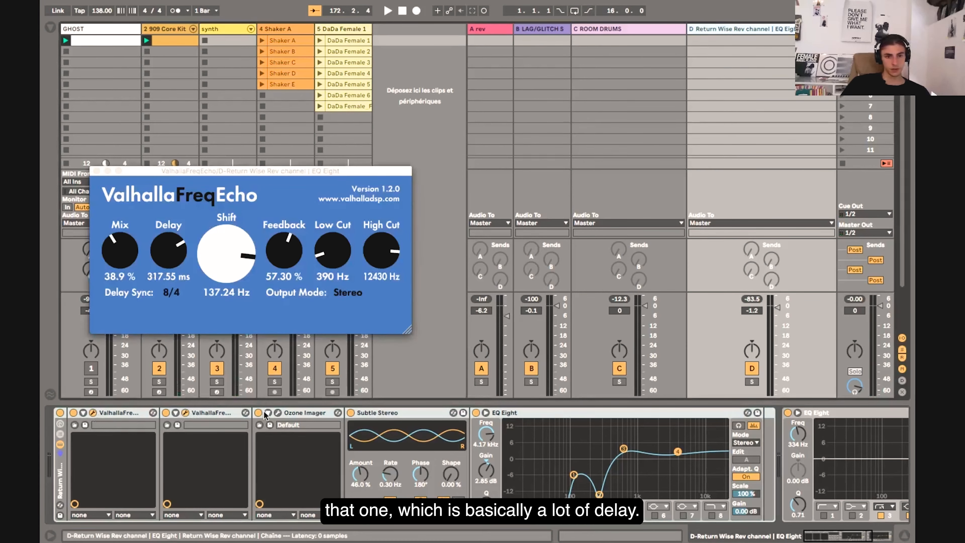
{"action": "left_click", "coordinate": [277, 412]}
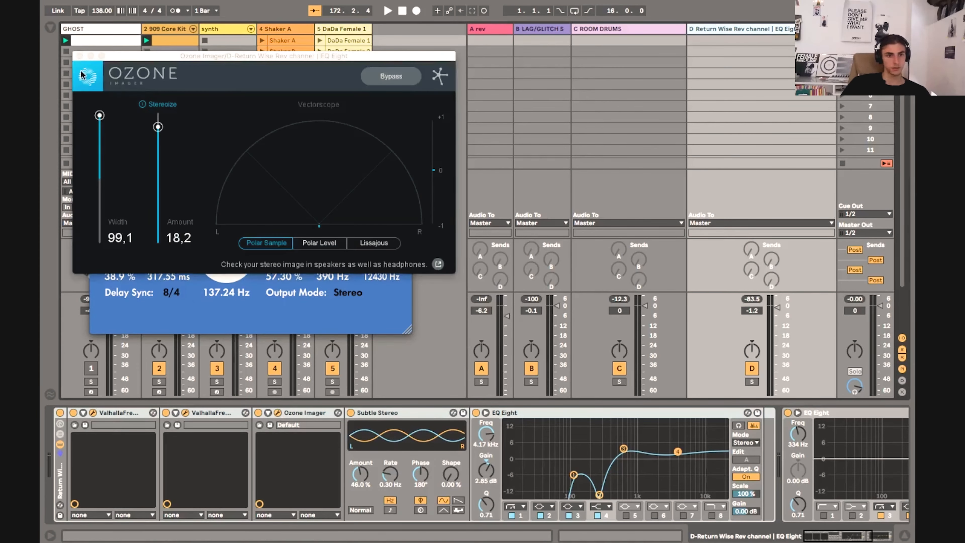
{"action": "left_click", "coordinate": [81, 55]}
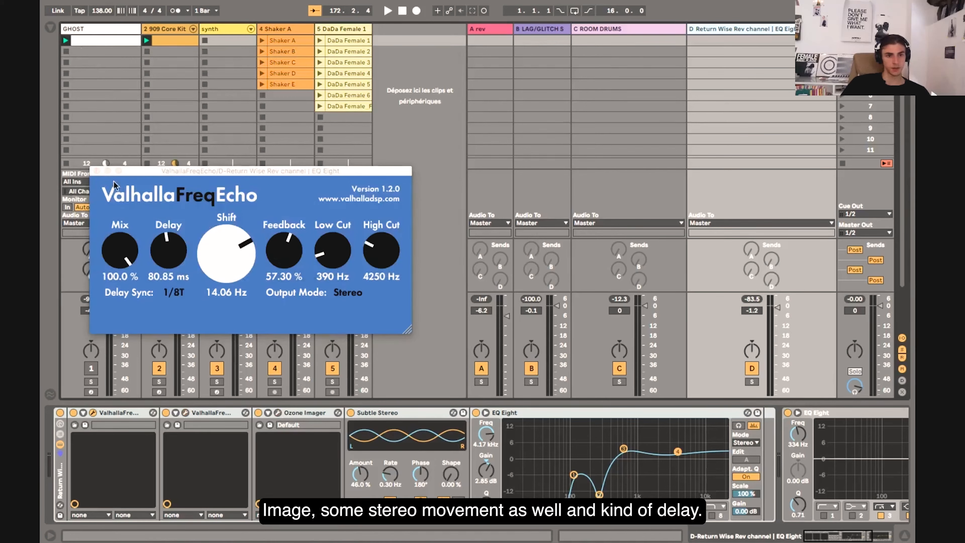
{"action": "left_click", "coordinate": [96, 171]}
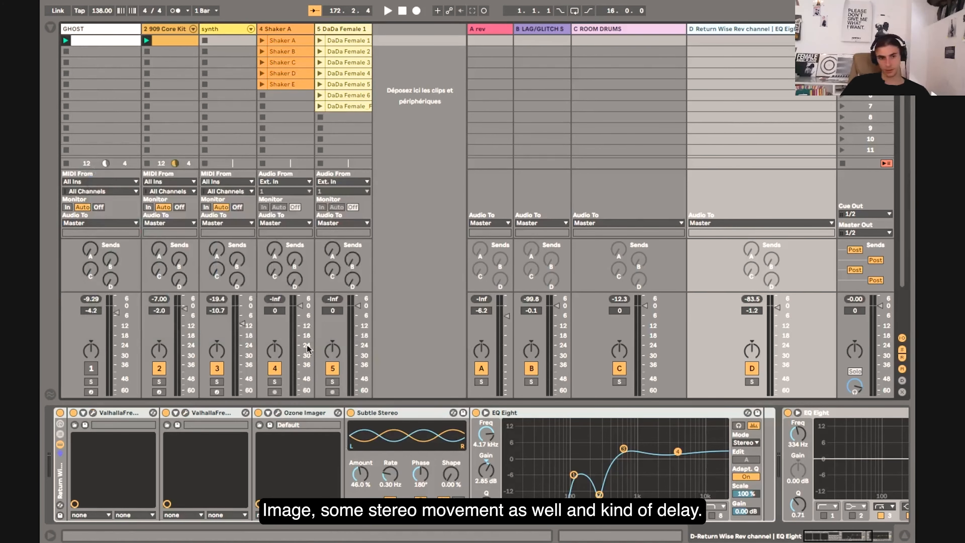
Step: Audition 909 Core Kit through return D with the synth track deactivated, and review that return's EQ Eight devices
{"action": "key", "text": "space"}
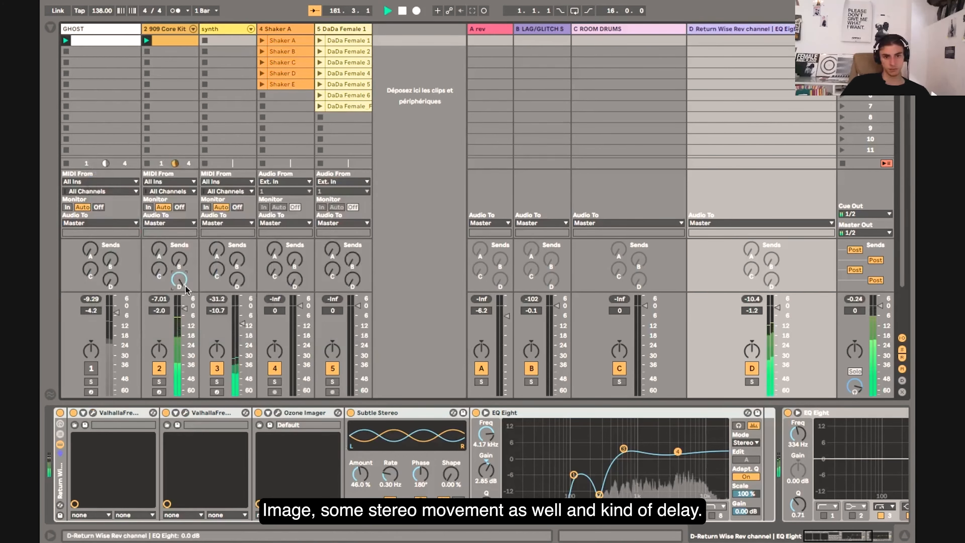
{"action": "left_click", "coordinate": [218, 370]}
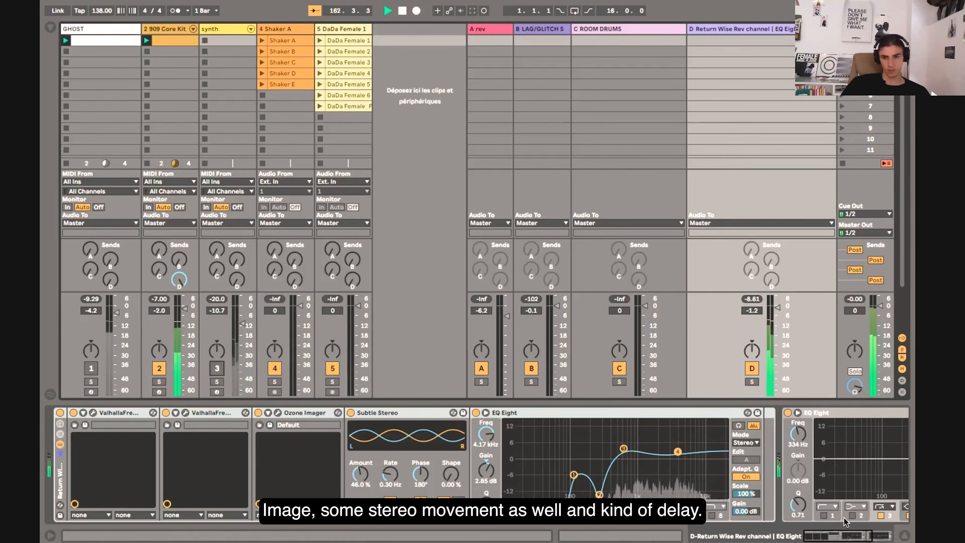
{"action": "scroll", "coordinate": [474, 464], "scroll_direction": "right", "scroll_amount": 5}
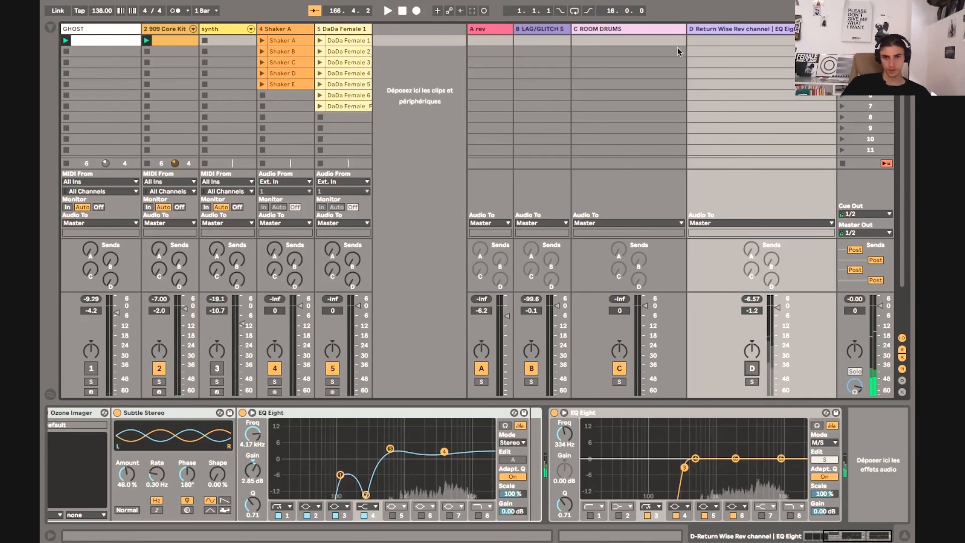
Step: Select all four return tracks from A rev to D and shrink them together to their minimum width
{"action": "left_click", "coordinate": [499, 31]}
{"action": "left_click", "coordinate": [689, 30]}
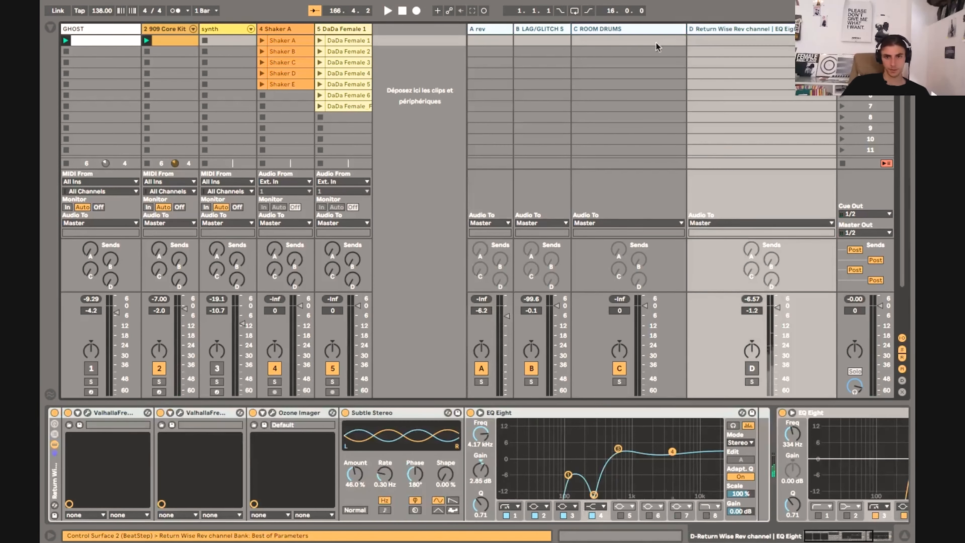
{"action": "left_click_drag", "start_coordinate": [513, 30], "coordinate": [780, 107]}
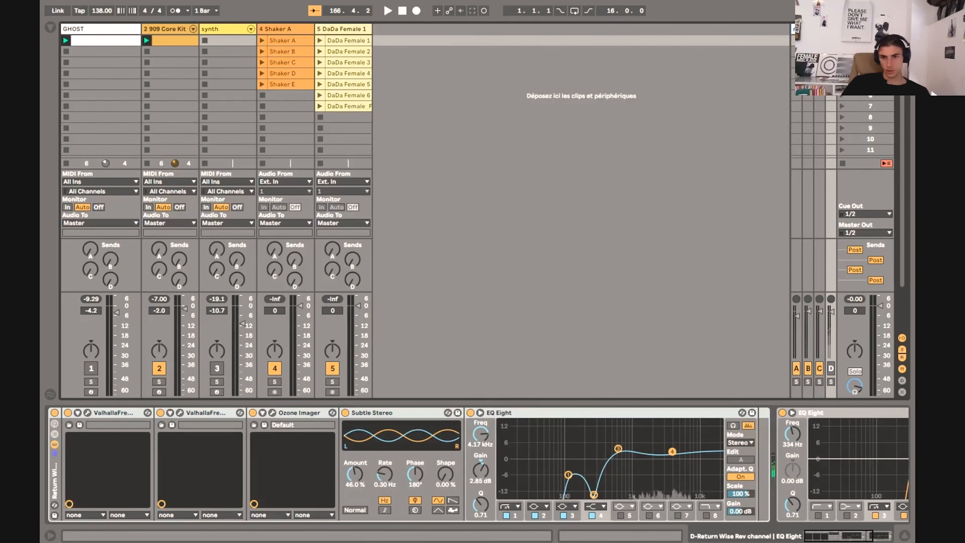
Step: Set the Mix of the Master track's Raum reverb to 7.5% and review the EQ Eight devices after it
{"action": "left_click", "coordinate": [865, 29]}
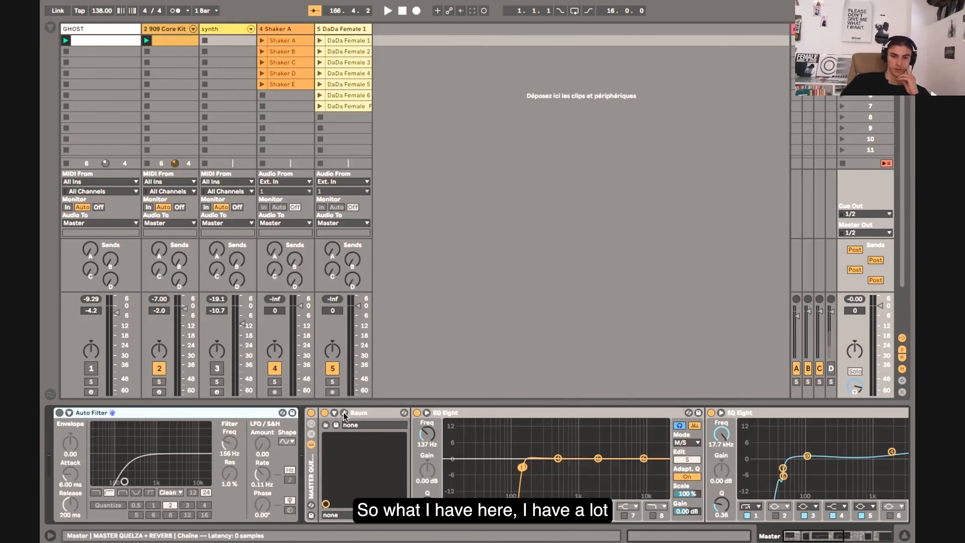
{"action": "mouse_move", "coordinate": [835, 536]}
{"action": "left_mouse_down"}
{"action": "mouse_move", "coordinate": [883, 538]}
{"action": "mouse_move", "coordinate": [834, 539]}
{"action": "left_mouse_up"}
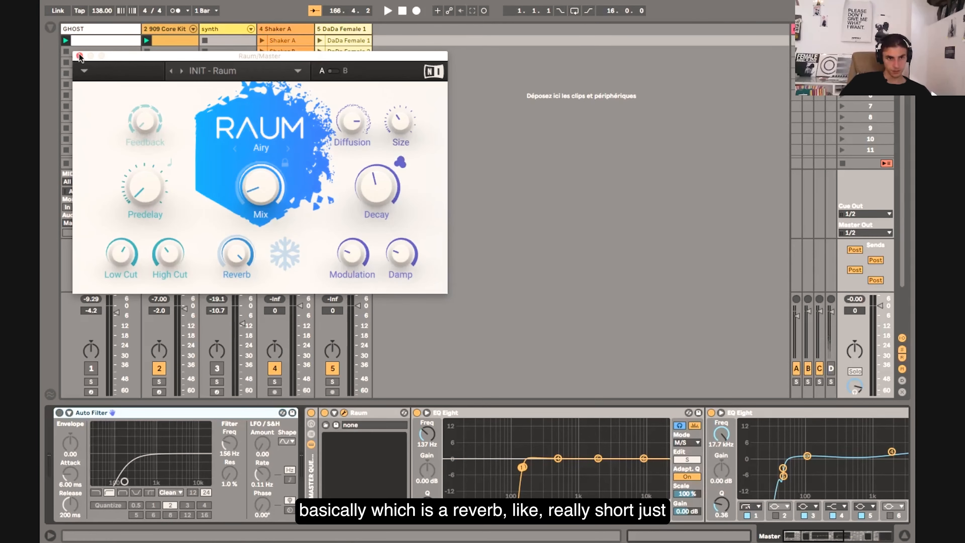
{"action": "left_click_drag", "start_coordinate": [265, 189], "coordinate": [265, 195]}
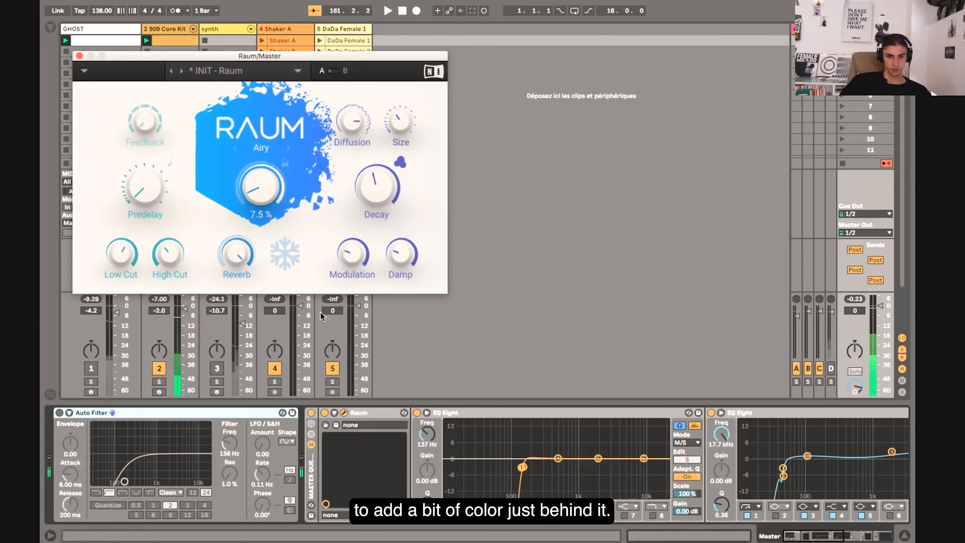
{"action": "left_click", "coordinate": [80, 55]}
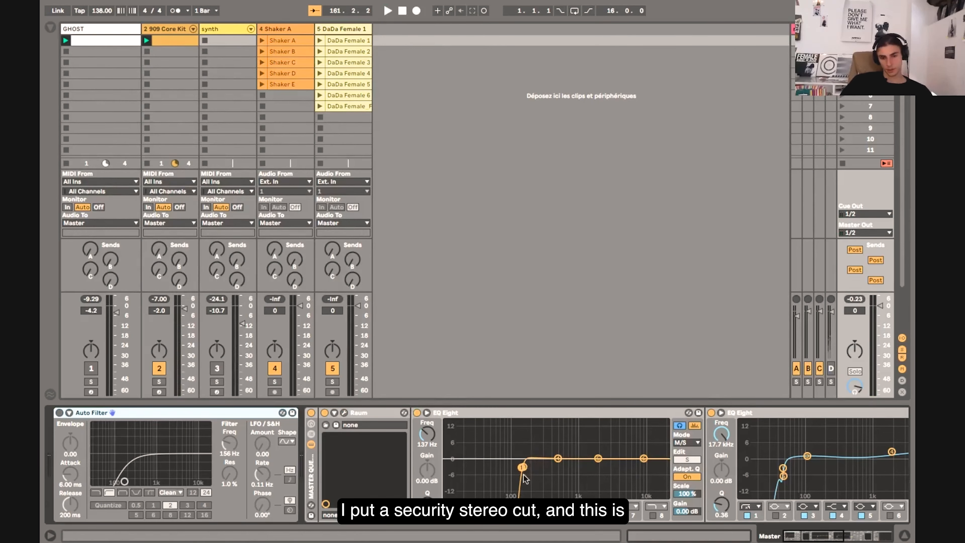
{"action": "left_click_drag", "start_coordinate": [799, 537], "coordinate": [828, 536]}
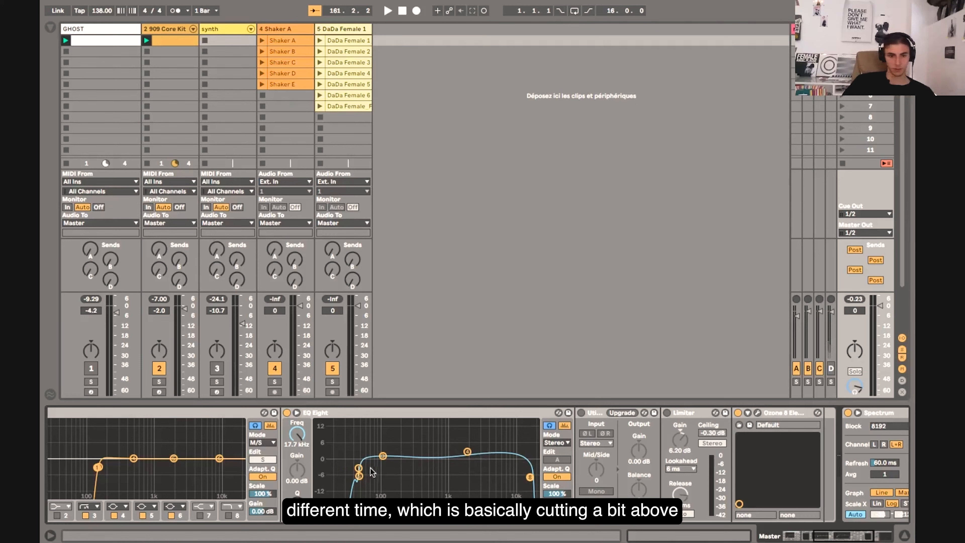
Step: Review the low-cut and high-boost bands of the Master's second EQ Eight and the Limiter after it
{"action": "left_click", "coordinate": [359, 477]}
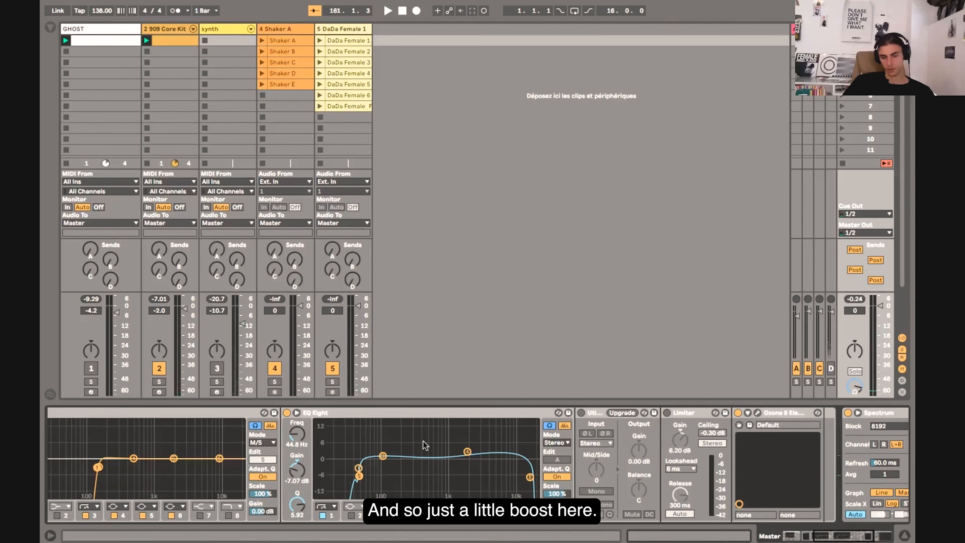
{"action": "left_click", "coordinate": [467, 452]}
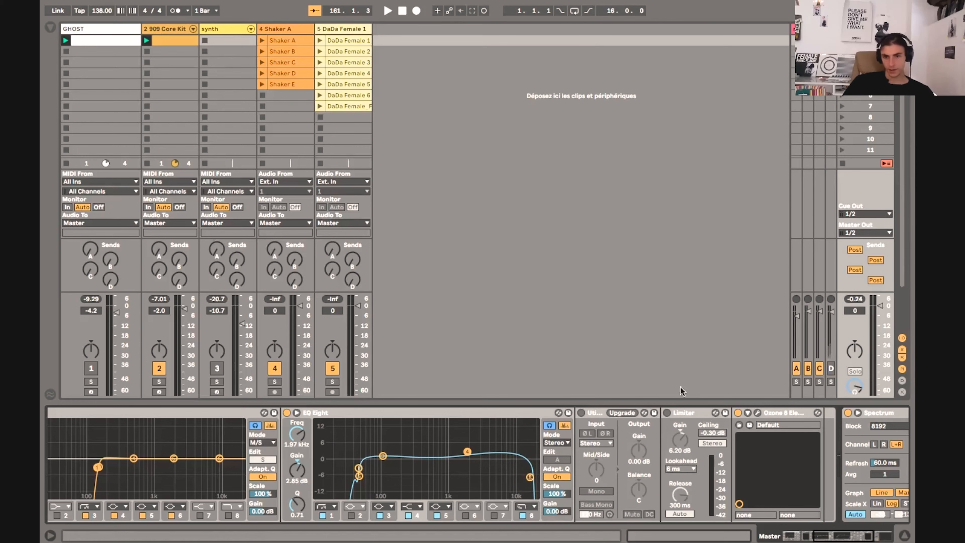
{"action": "left_click", "coordinate": [685, 414]}
{"action": "left_click_drag", "start_coordinate": [841, 538], "coordinate": [850, 538]}
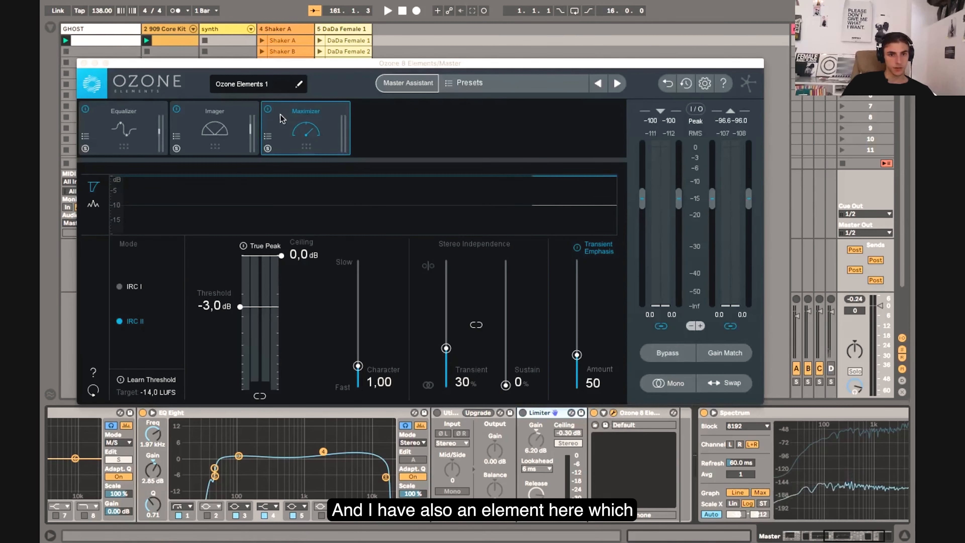
Step: Review the Imager and Equalizer modules of the Master's Ozone 8 Elements, close its window and return to the Auto Filter
{"action": "left_click", "coordinate": [211, 126]}
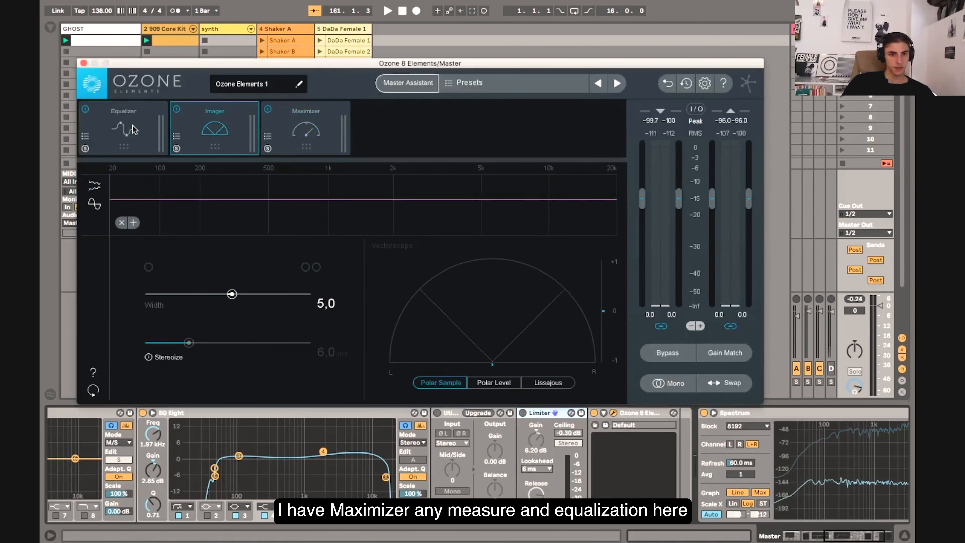
{"action": "left_click", "coordinate": [116, 133]}
{"action": "left_click", "coordinate": [84, 63]}
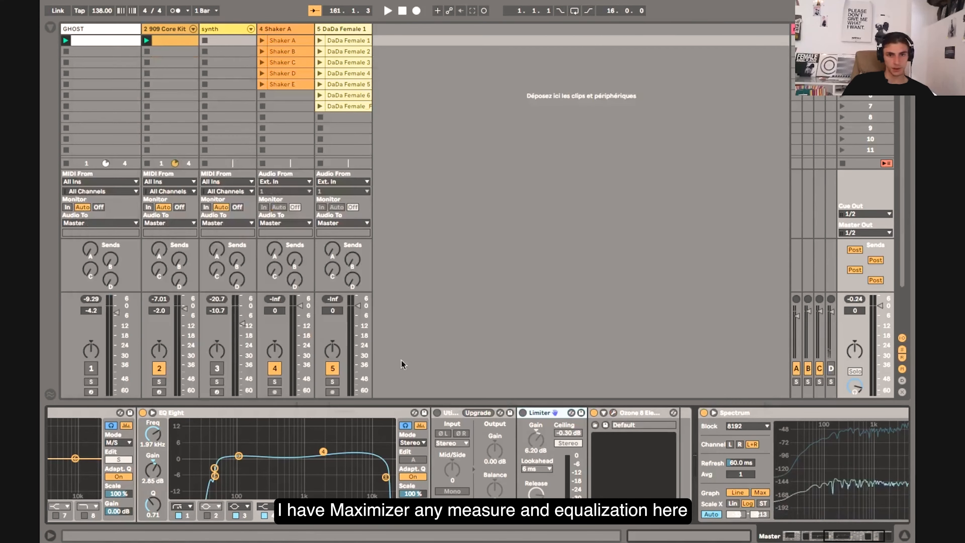
{"action": "scroll", "coordinate": [785, 515], "scroll_direction": "right", "scroll_amount": 3}
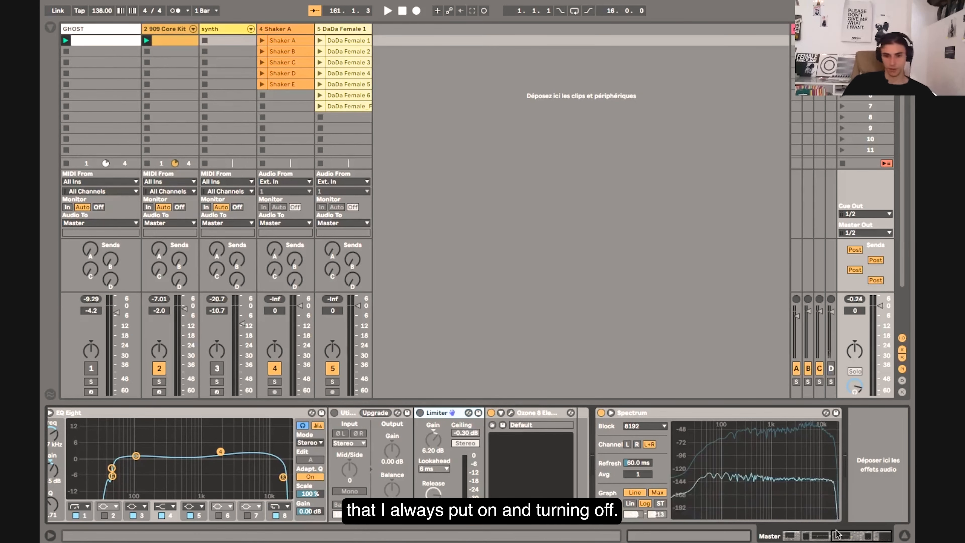
{"action": "left_click_drag", "start_coordinate": [853, 536], "coordinate": [805, 535]}
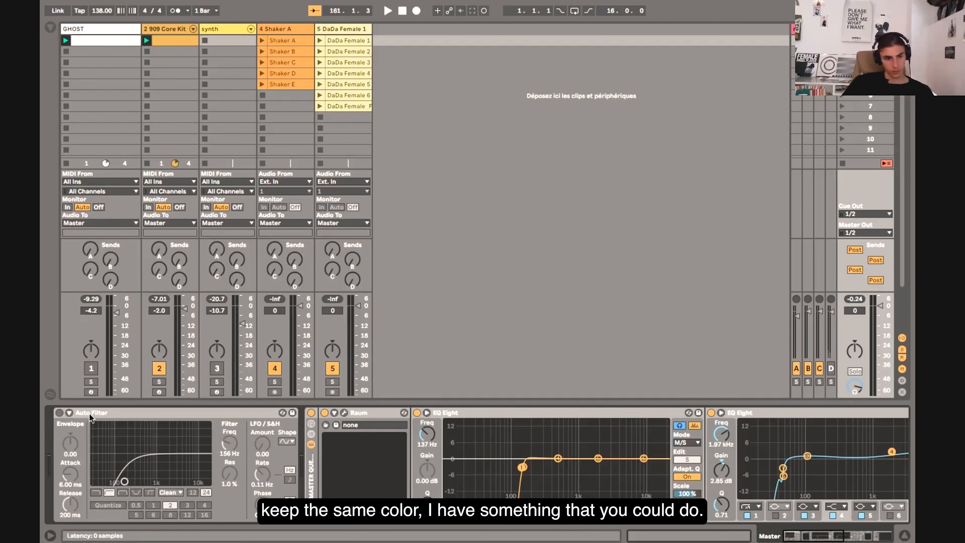
Step: Open the 909 Core Kit clip in an enlarged note editor and add C1 Kick 909 notes on all four beats
{"action": "left_click", "coordinate": [180, 36]}
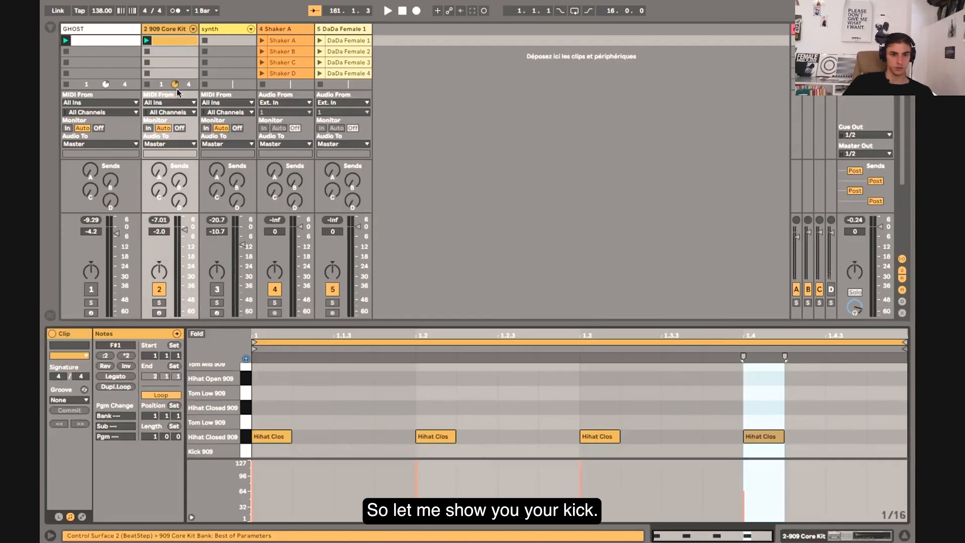
{"action": "left_click_drag", "start_coordinate": [301, 316], "coordinate": [266, 96]}
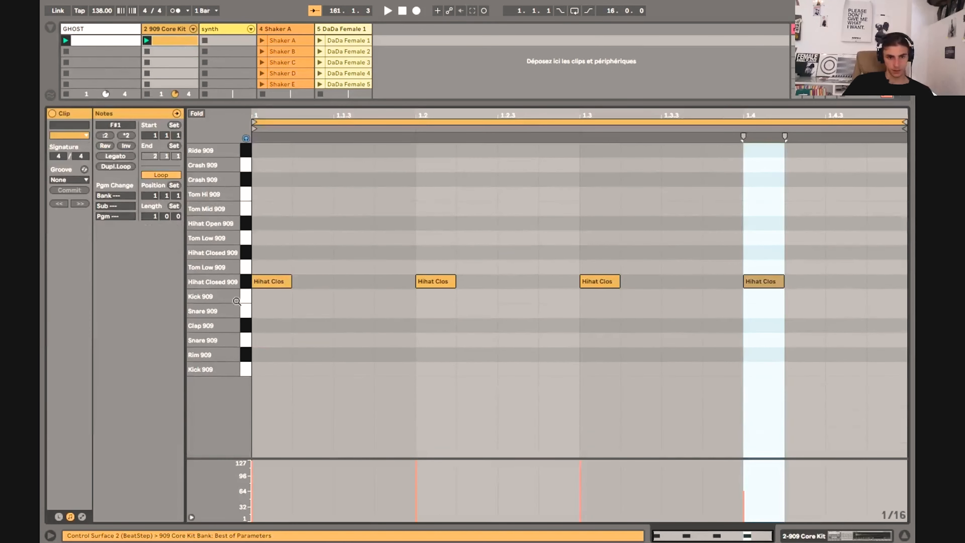
{"action": "left_click", "coordinate": [259, 367]}
{"action": "left_click", "coordinate": [437, 368]}
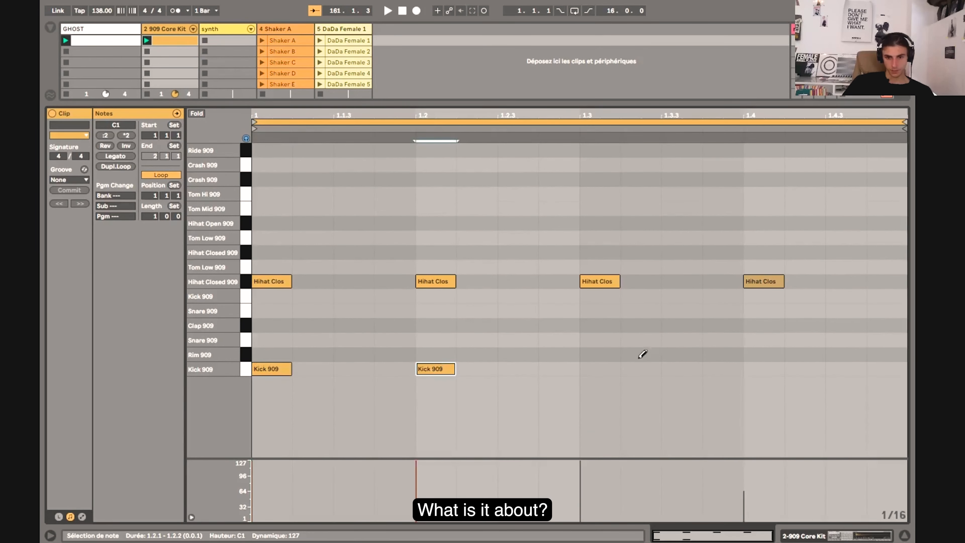
{"action": "left_click", "coordinate": [642, 325]}
{"action": "left_click", "coordinate": [641, 325]}
{"action": "left_click", "coordinate": [607, 368]}
{"action": "left_click", "coordinate": [780, 368]}
Step: Add F1 Kick 909 notes at 1.1.3 and 1.1.4 and duplicate the pair along the clip
{"action": "left_click", "coordinate": [345, 295]}
{"action": "left_click", "coordinate": [392, 298]}
{"action": "left_click_drag", "start_coordinate": [487, 310], "coordinate": [221, 294]}
{"action": "key", "text": "ctrl+d"}
{"action": "key", "text": "ctrl+d"}
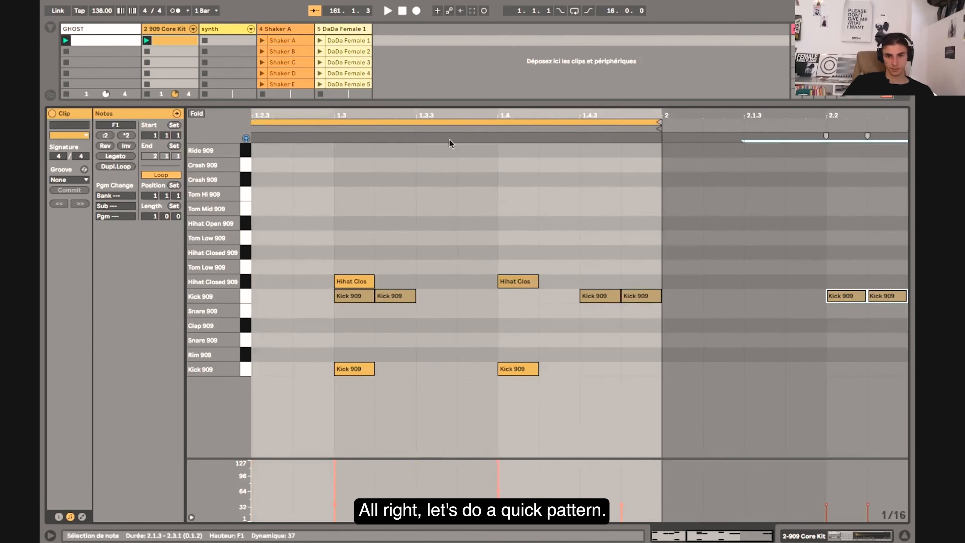
Step: Play the pattern and mute the Hihat Closed 909 pad in the 909 Core Kit rack
{"action": "key", "text": "space"}
{"action": "left_click", "coordinate": [161, 29]}
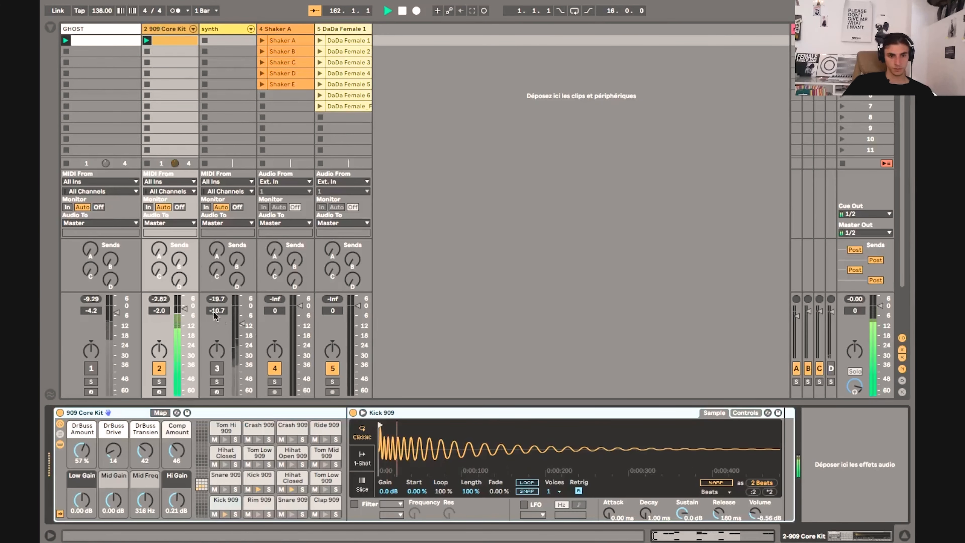
{"action": "left_click", "coordinate": [281, 489]}
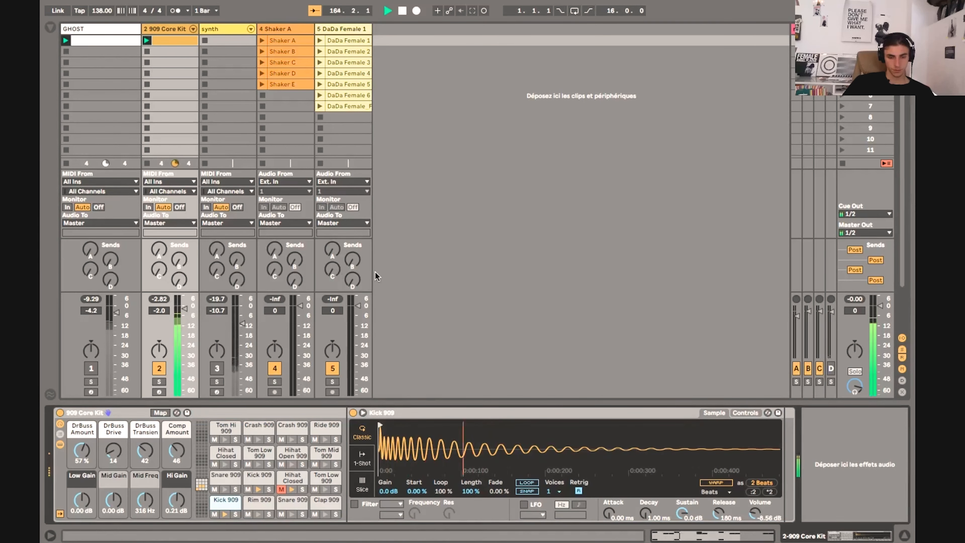
Step: Watch the Master track's device chain back to the Auto Filter during playback, and stop the transport
{"action": "left_click", "coordinate": [865, 29]}
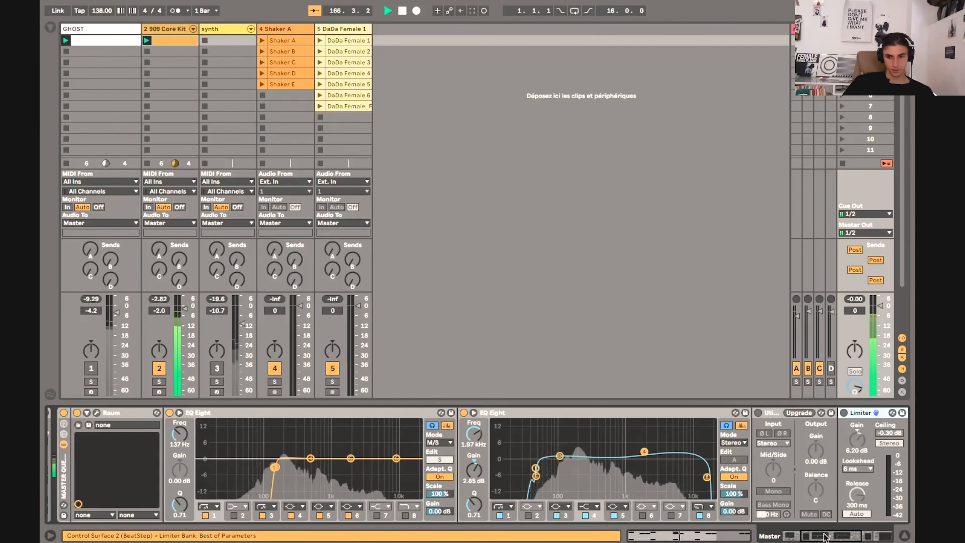
{"action": "scroll", "coordinate": [170, 465], "scroll_direction": "left", "scroll_amount": 6}
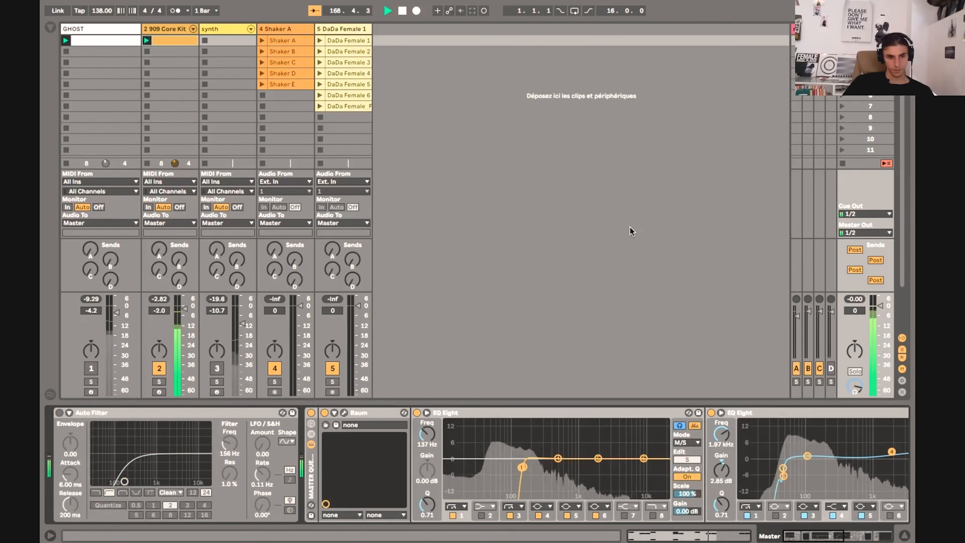
{"action": "key", "text": "space"}
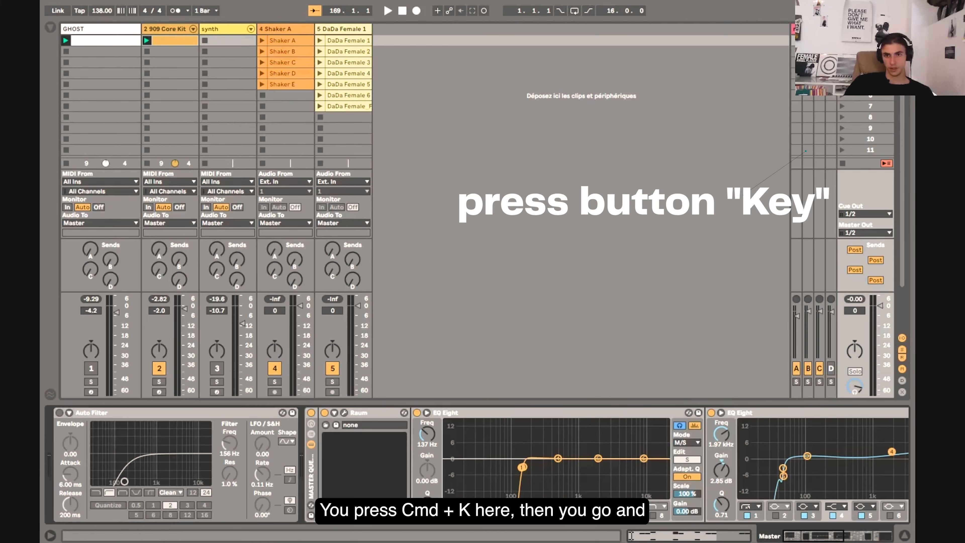
Step: Map the computer keyboard's A to the on/off switch of the Master's Auto Filter and leave key mapping mode
{"action": "key", "text": "super+k"}
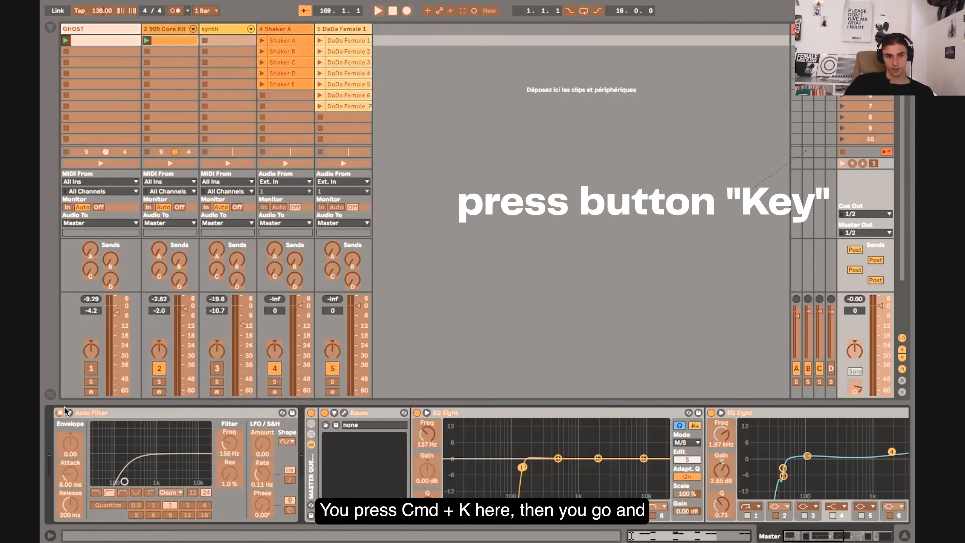
{"action": "left_click", "coordinate": [60, 414]}
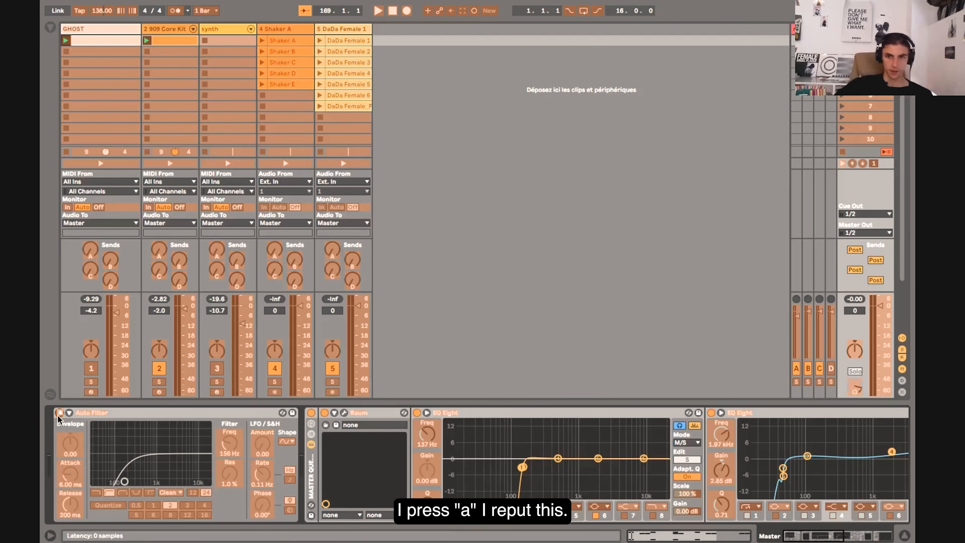
{"action": "key", "text": "super+k"}
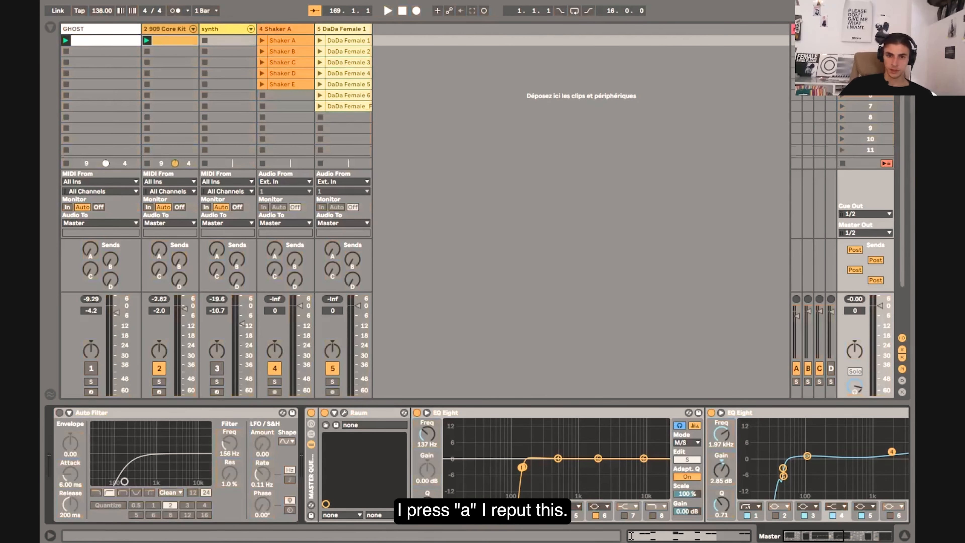
Step: Test the key mapping by repeatedly toggling the Master's Auto Filter on and off with playback stopped
{"action": "key", "text": "a"}
{"action": "key", "text": "a"}
{"action": "key", "text": "a"}
{"action": "key", "text": "a"}
{"action": "key", "text": "a"}
{"action": "key", "text": "a"}
{"action": "key", "text": "a"}
{"action": "key", "text": "a"}
{"action": "key", "text": "a"}
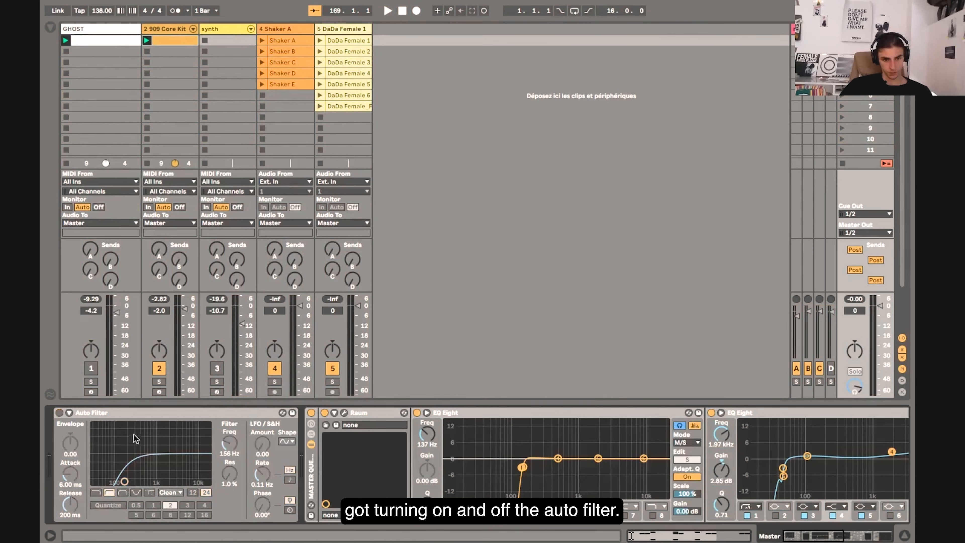
Step: Audition the mapped Auto Filter switch during playback, leave the filter off, and briefly show the key mapping overlay
{"action": "key", "text": "space"}
{"action": "key", "text": "a"}
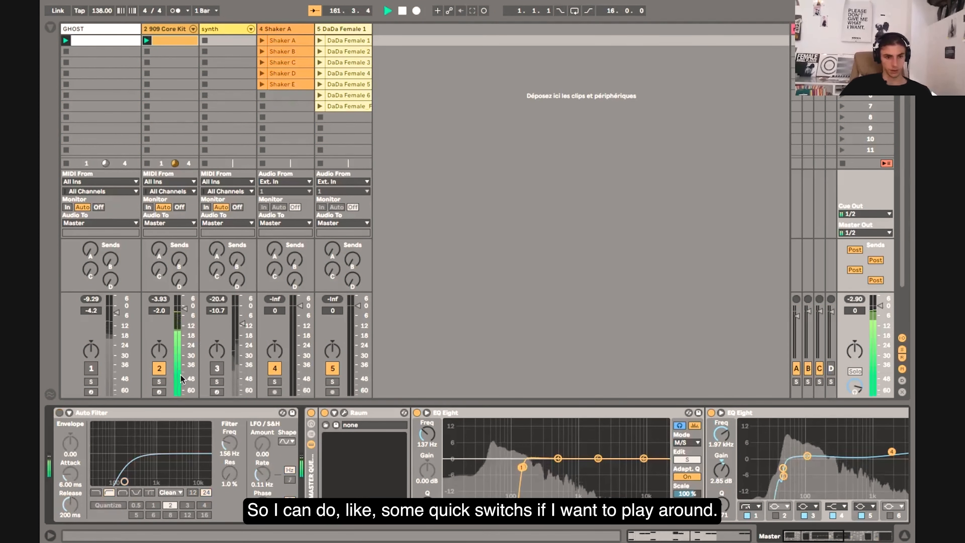
{"action": "key", "text": "a"}
{"action": "key", "text": "a"}
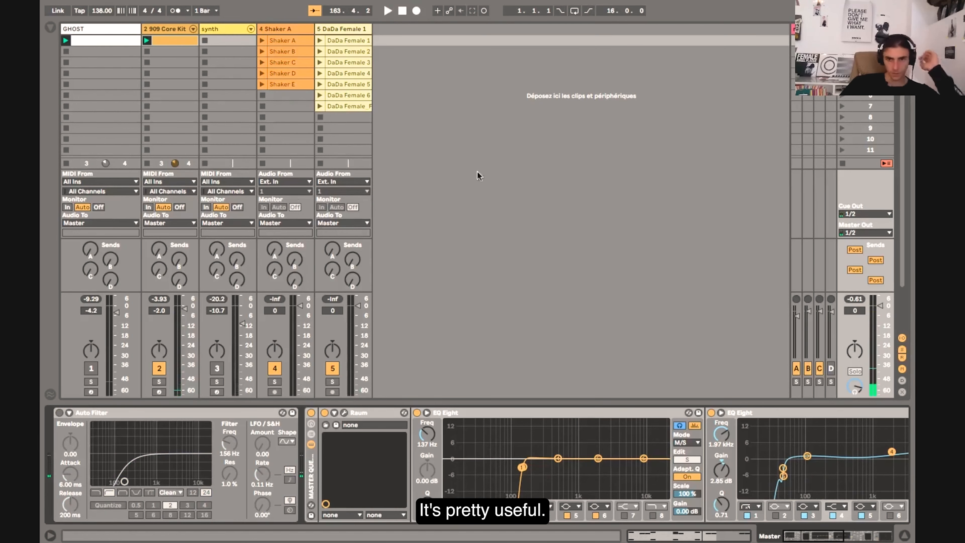
{"action": "key", "text": "super+k"}
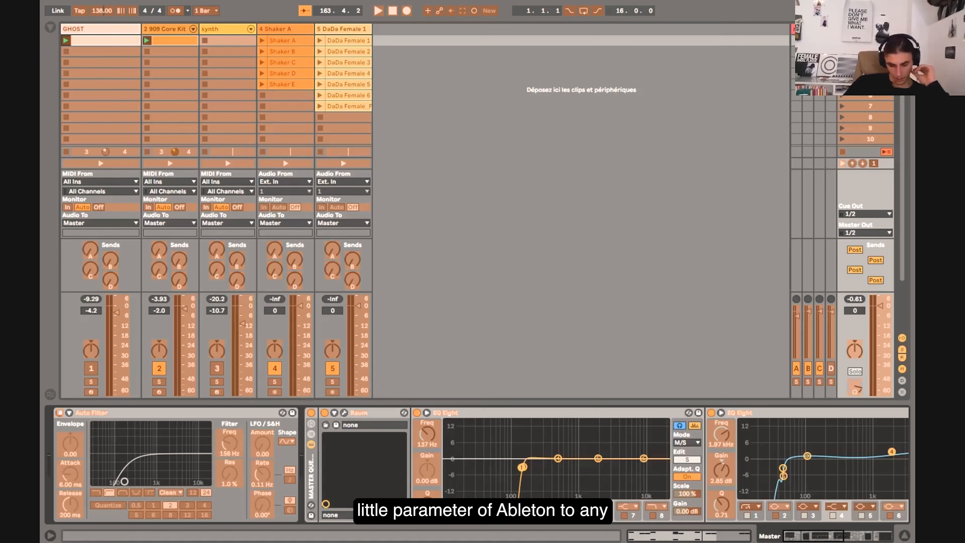
{"action": "key", "text": "super+k"}
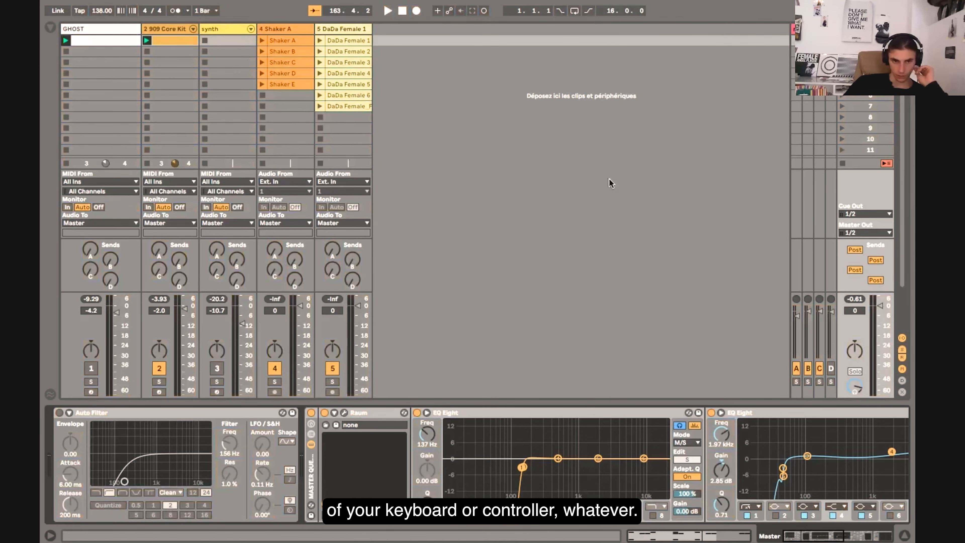